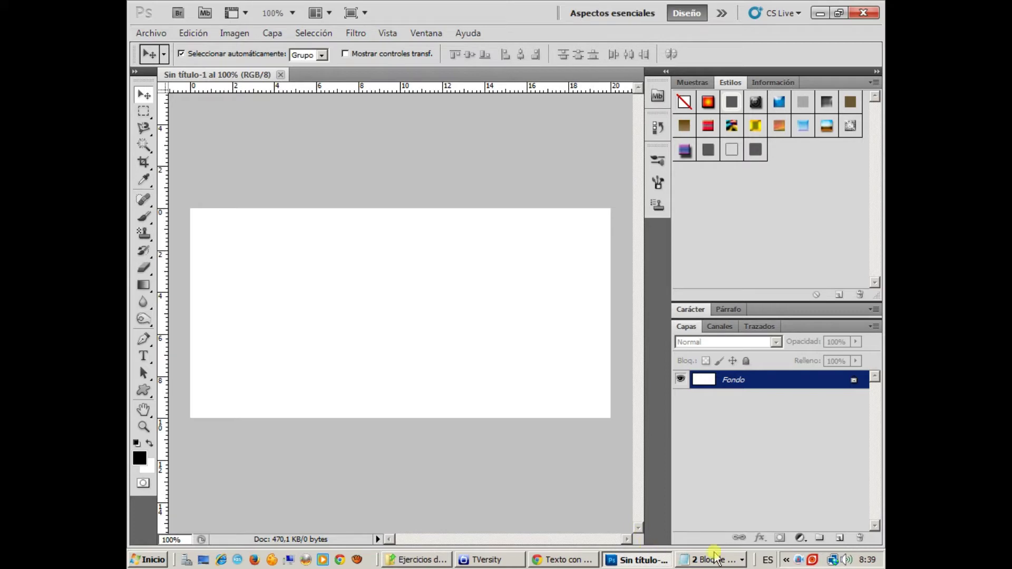
# In the Notepad notes, add the line "con la herramienta de texto escribimos la palabra oro".
pyautogui.click(707, 529)
pyautogui.press('Return')
pyautogui.write('con la herramienta ')
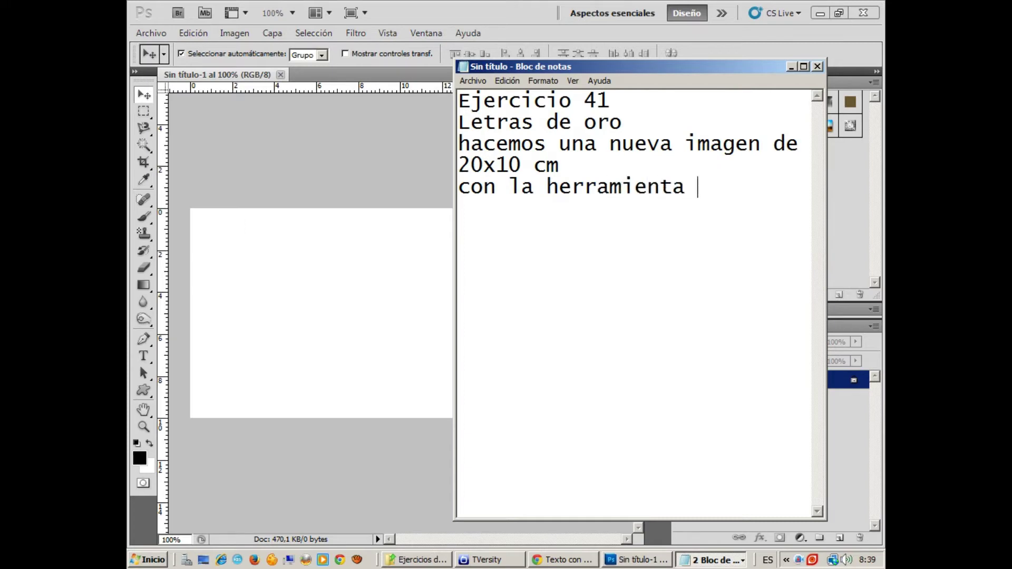
pyautogui.write('de texto e')
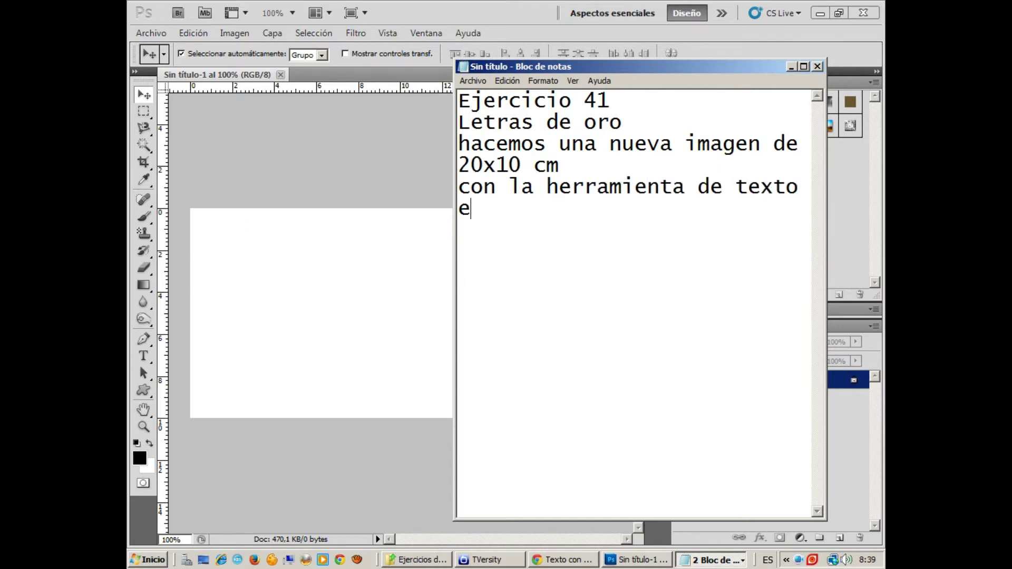
pyautogui.write('scribimos la palab')
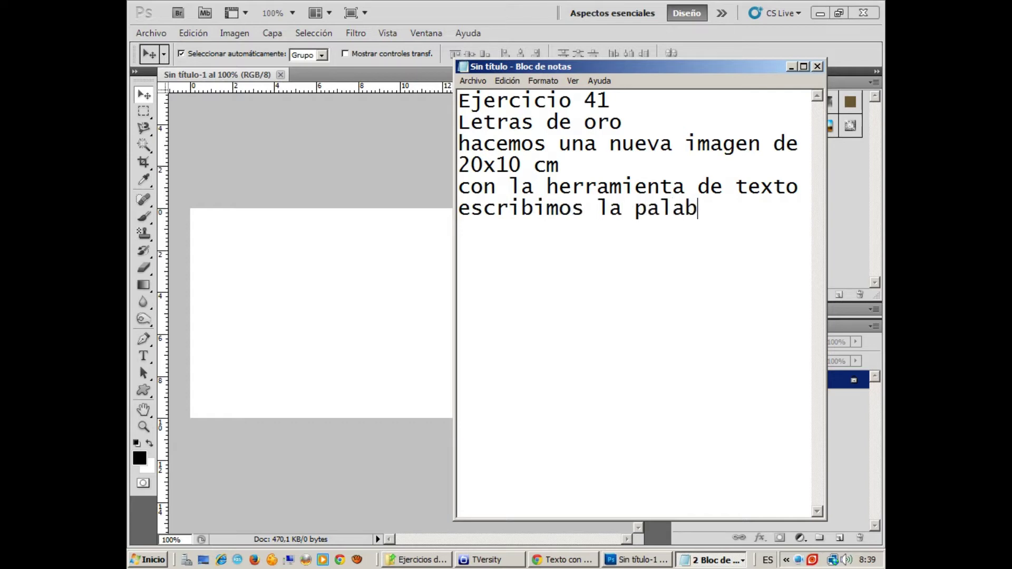
pyautogui.write('ra oro')
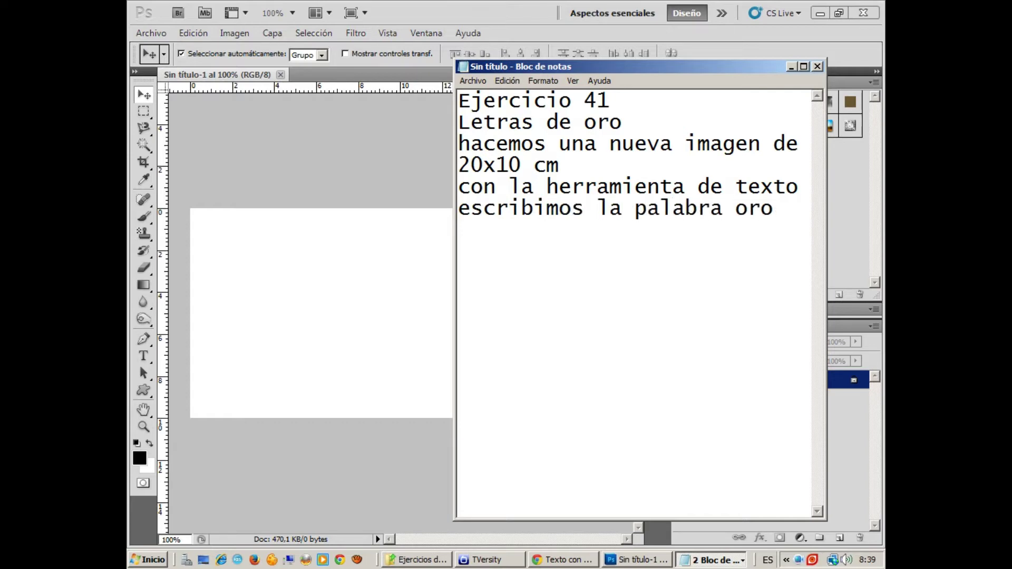
# Back in Photoshop, add the text "Oro" in Times New Roman Regular at 300 pt and move it to the middle of the canvas.
pyautogui.click(201, 136)
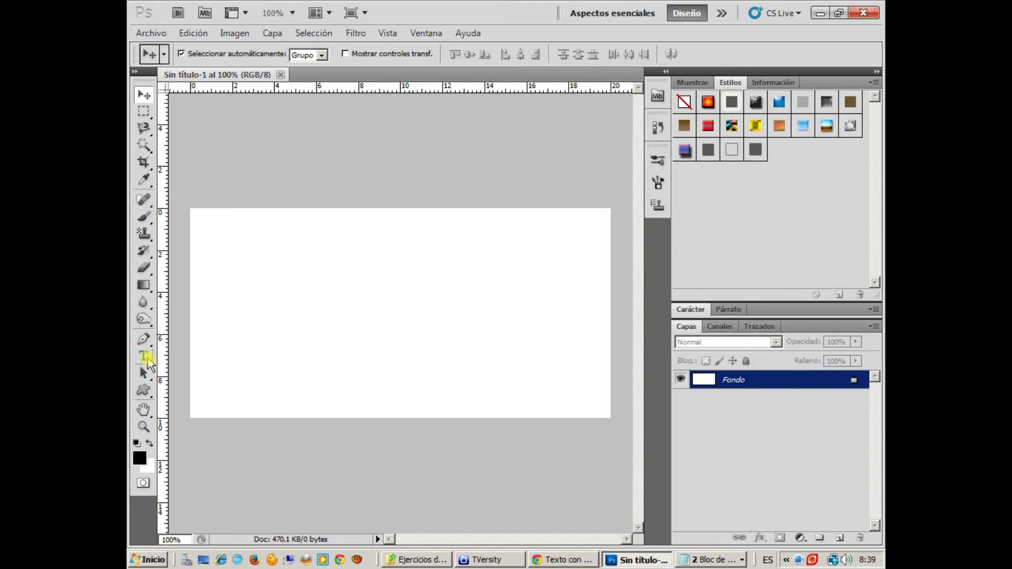
pyautogui.click(145, 357)
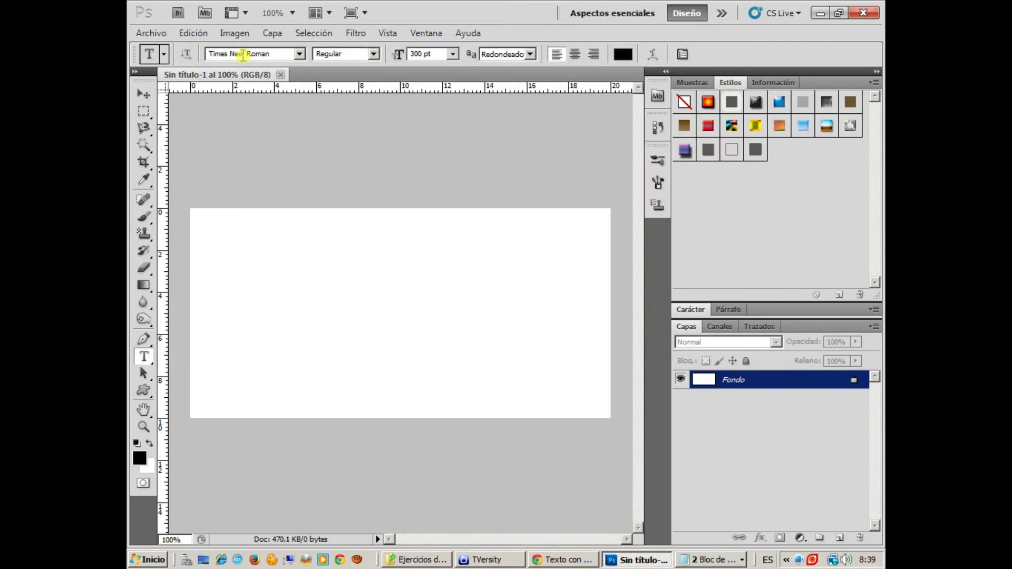
pyautogui.click(298, 54)
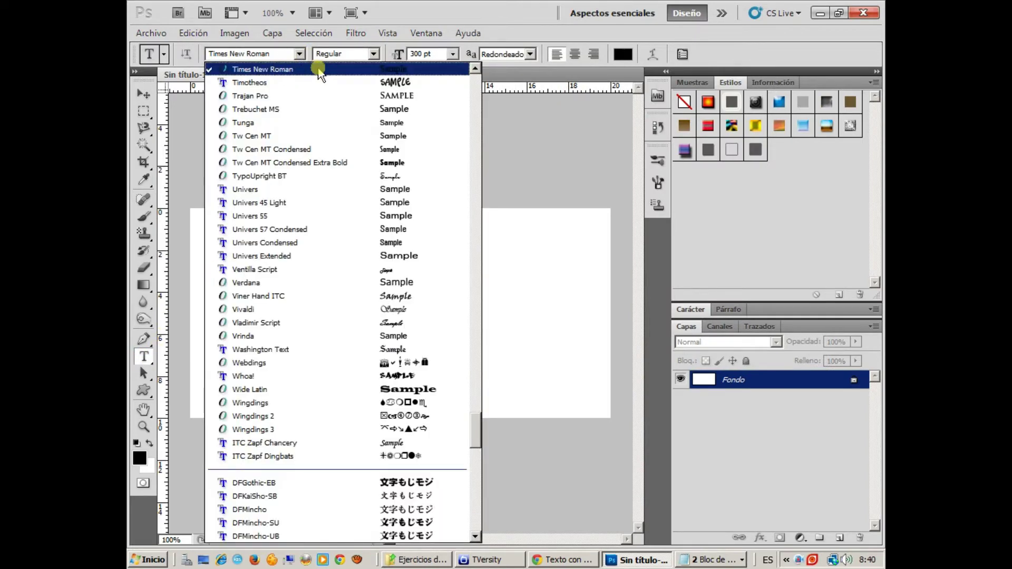
pyautogui.click(320, 69)
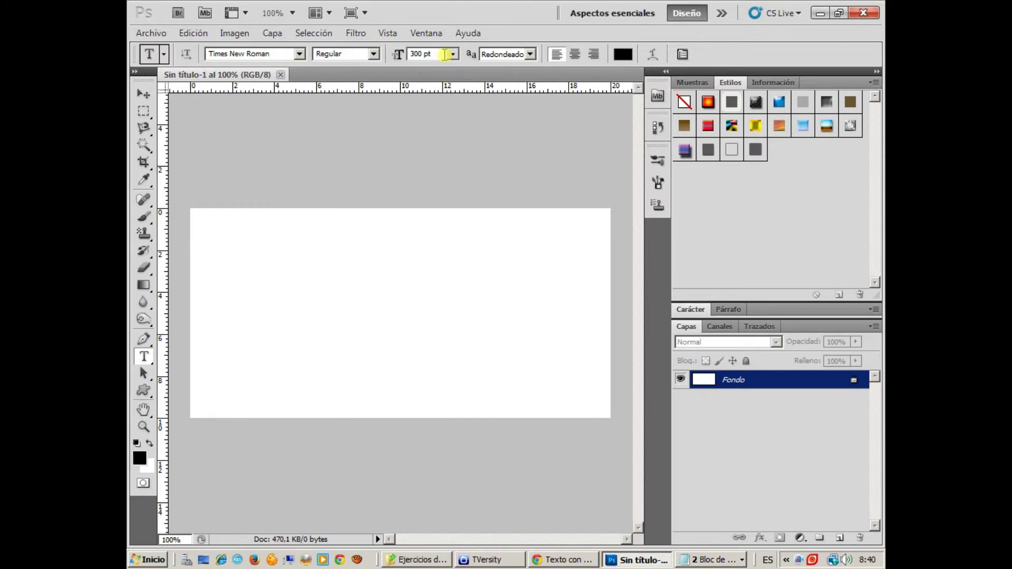
pyautogui.click(509, 55)
pyautogui.click(502, 113)
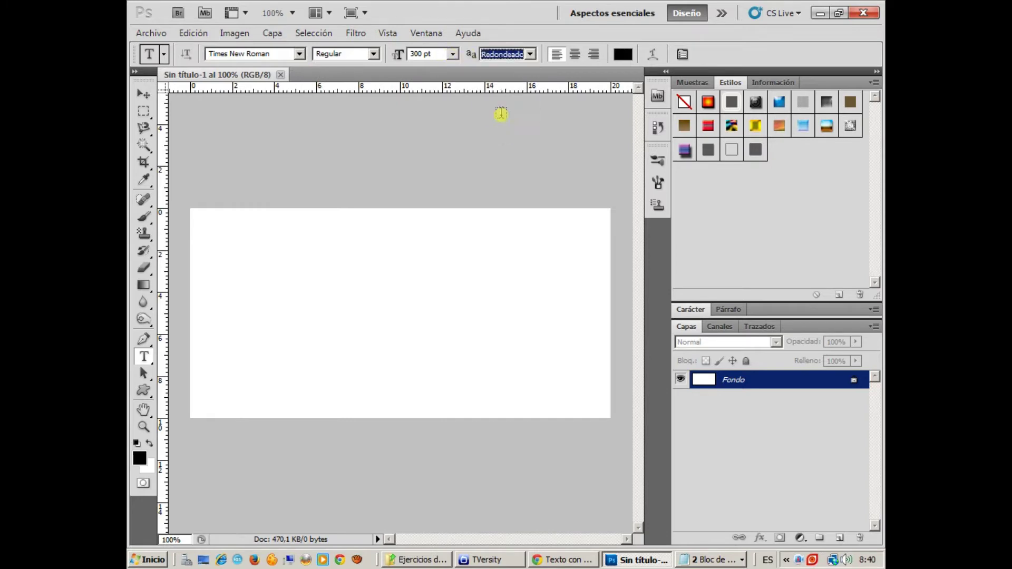
pyautogui.click(230, 332)
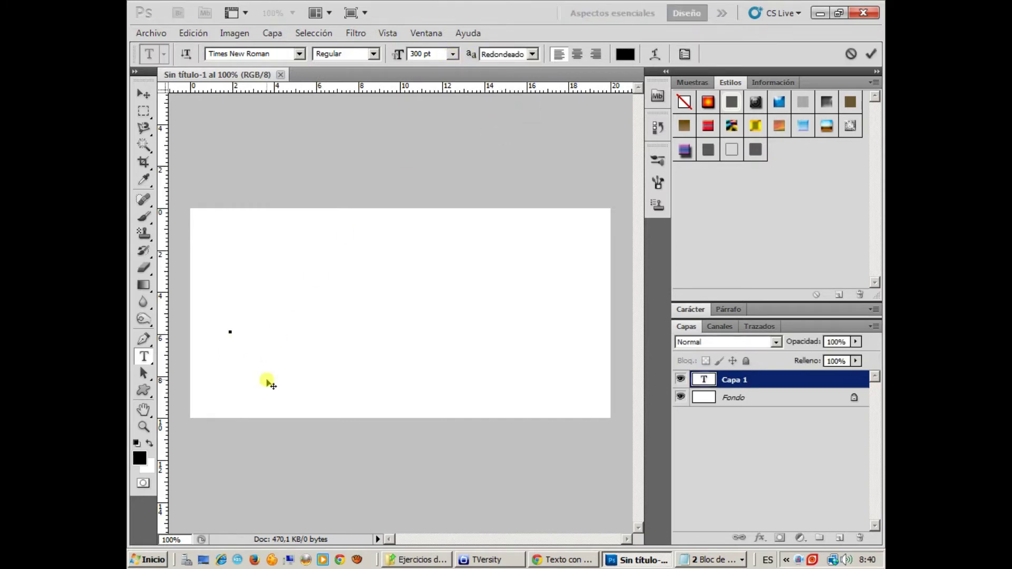
pyautogui.write('Oro')
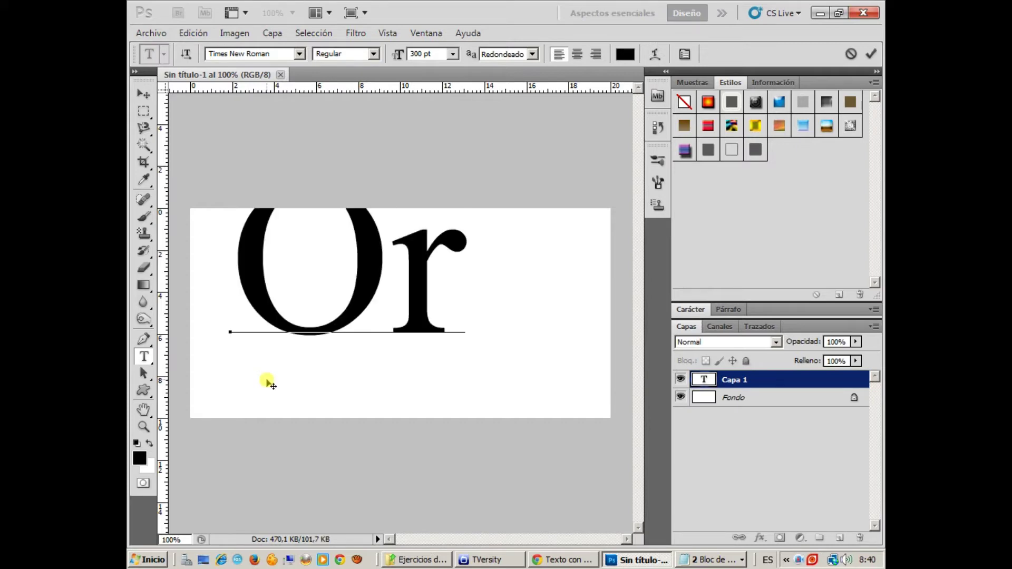
pyautogui.click(143, 95)
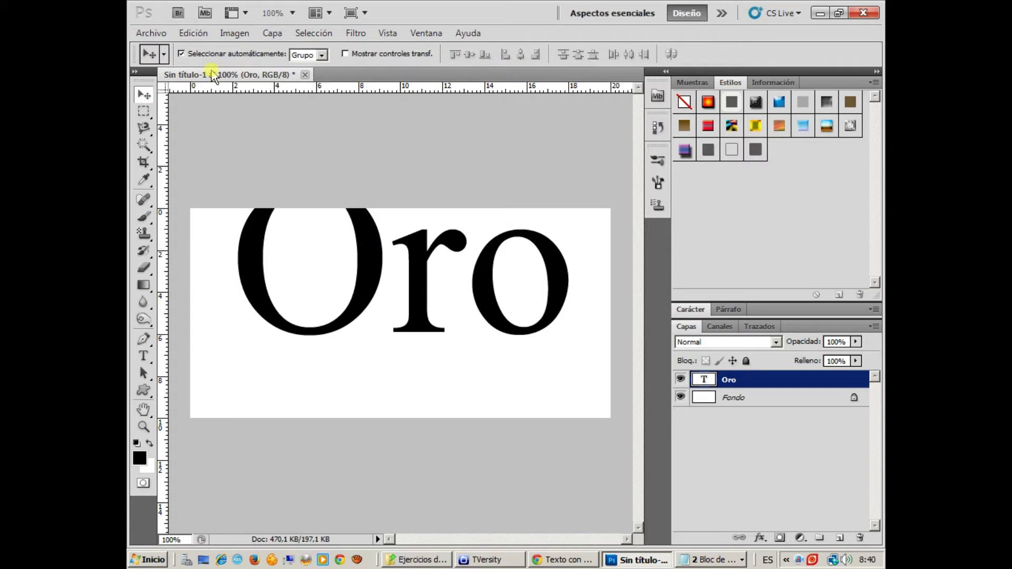
pyautogui.moveTo(368, 242); pyautogui.dragTo(364, 293)
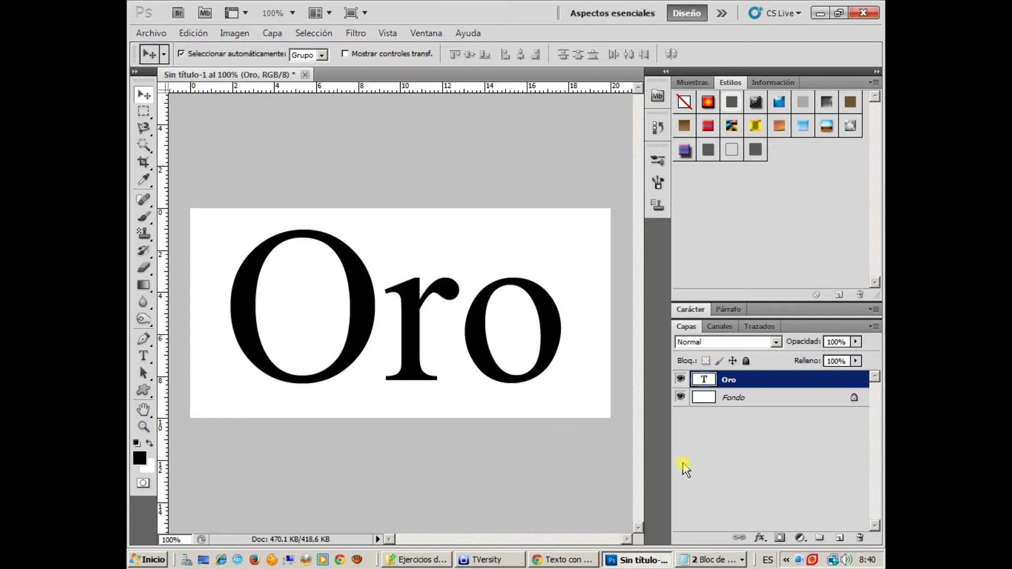
# In the Notepad notes, add the line "ahora entramos a los efectos para tratar de hacer el efecto oro".
pyautogui.click(705, 561)
pyautogui.click(711, 527)
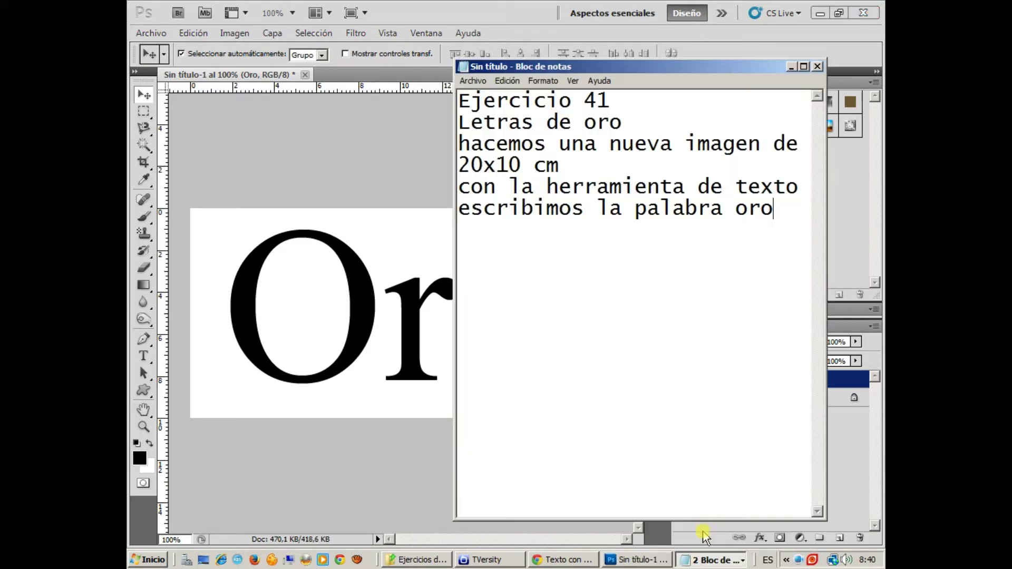
pyautogui.press('Return')
pyautogui.write('ahora entramos a los efec')
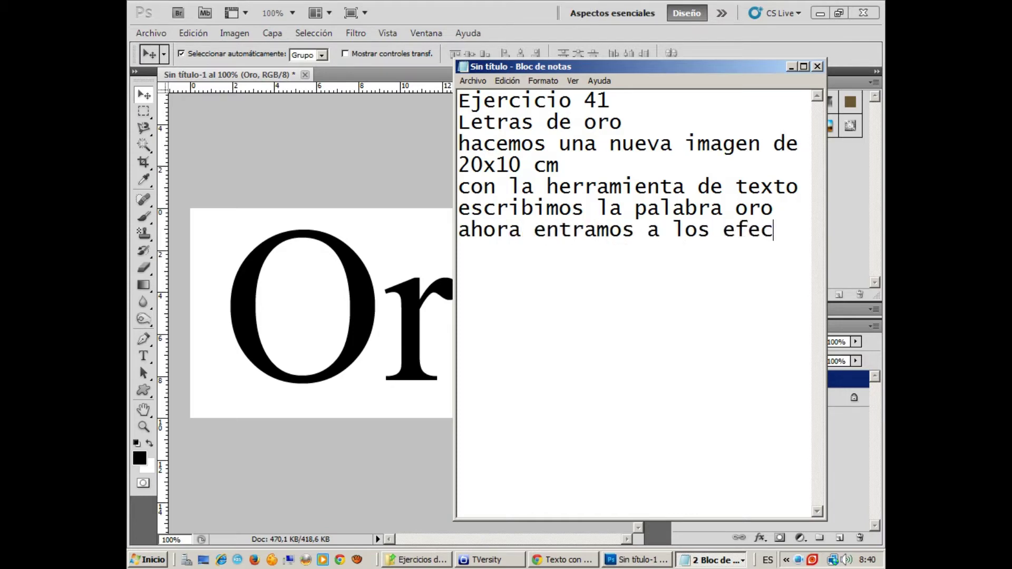
pyautogui.write('tos')
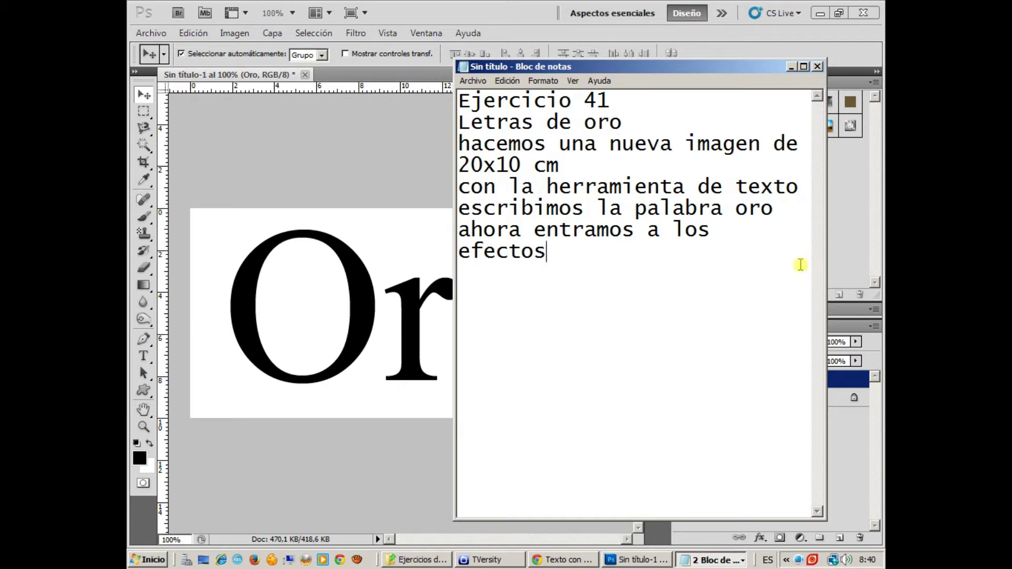
pyautogui.write(' para')
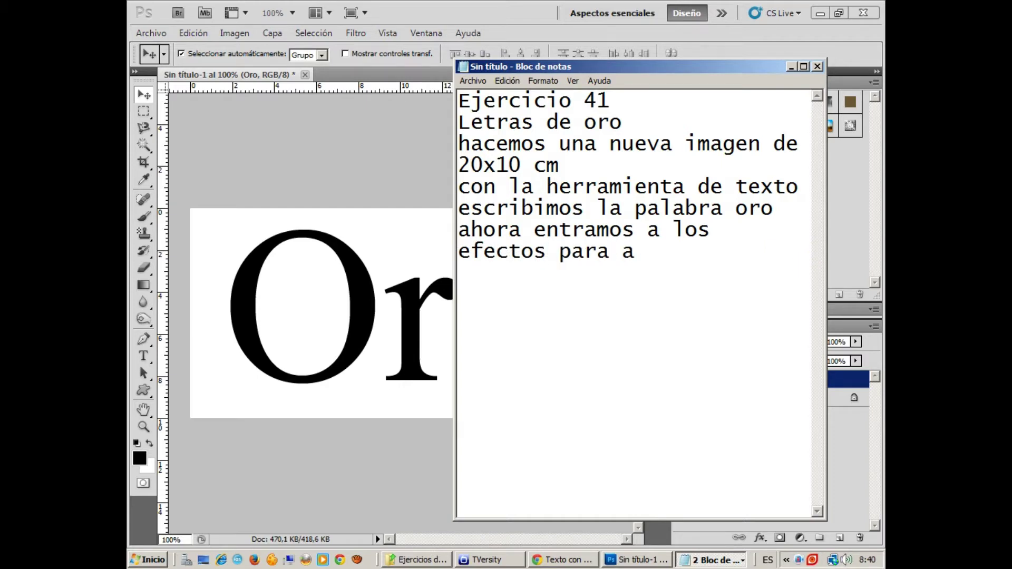
pyautogui.write(' tratar de')
pyautogui.write(' hacer el')
pyautogui.write(' efec')
pyautogui.press('BackSpace')
pyautogui.write('cto oro')
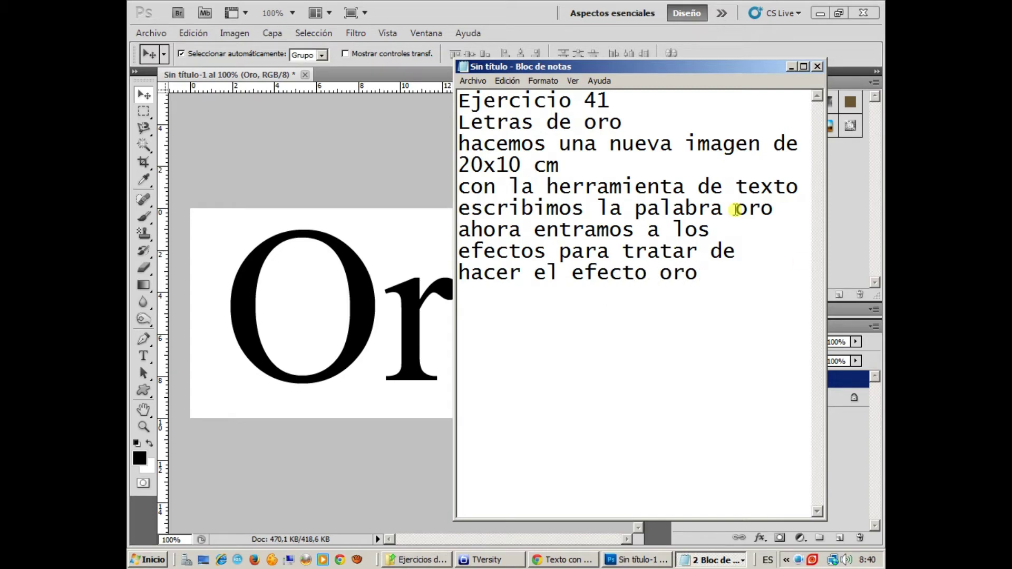
# Back in Photoshop, give the Oro layer a Sombra paralela with 45% opacity, 145° angle, 3 px distance and 3 px size.
pyautogui.click(384, 132)
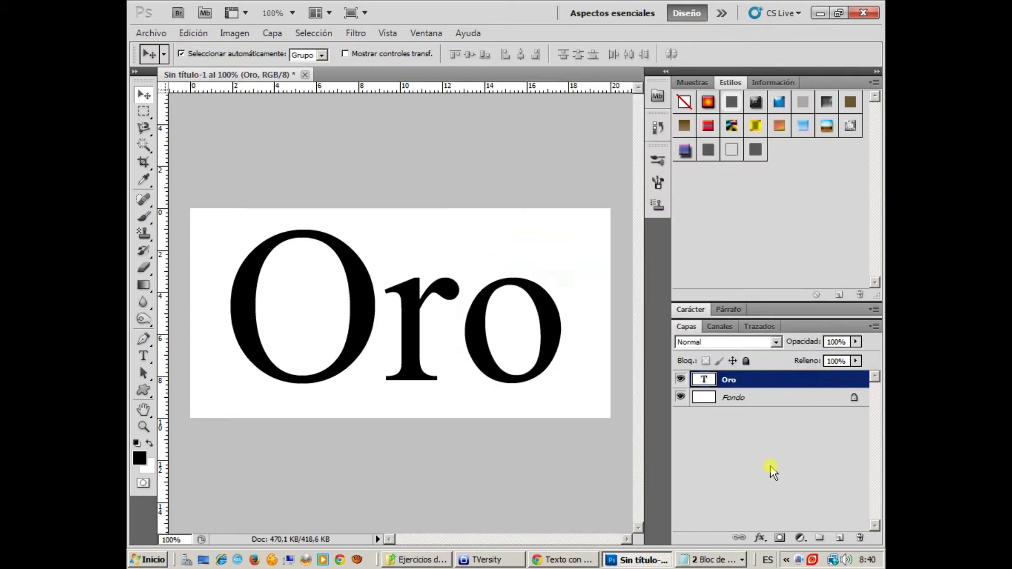
pyautogui.click(758, 539)
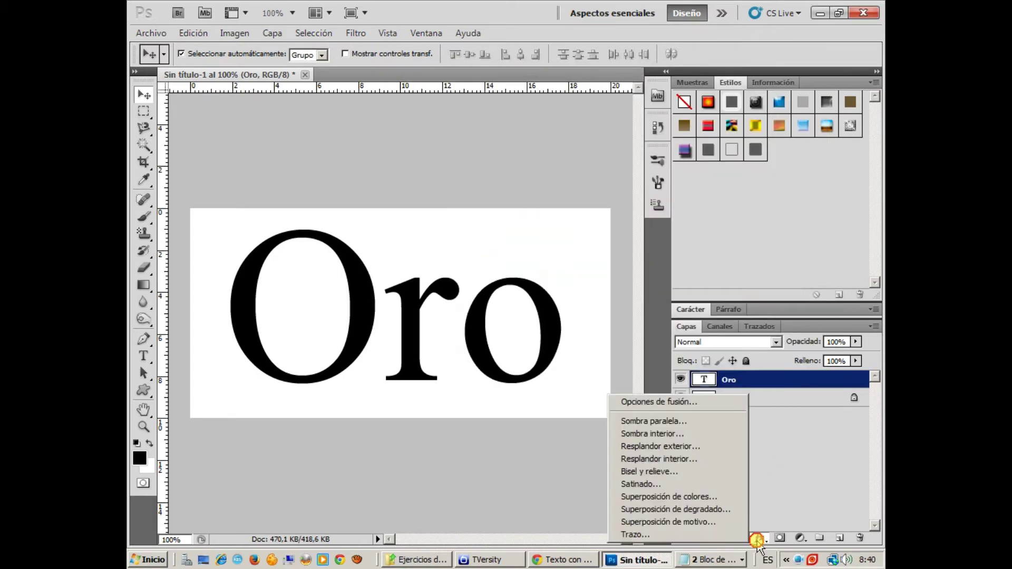
pyautogui.click(694, 420)
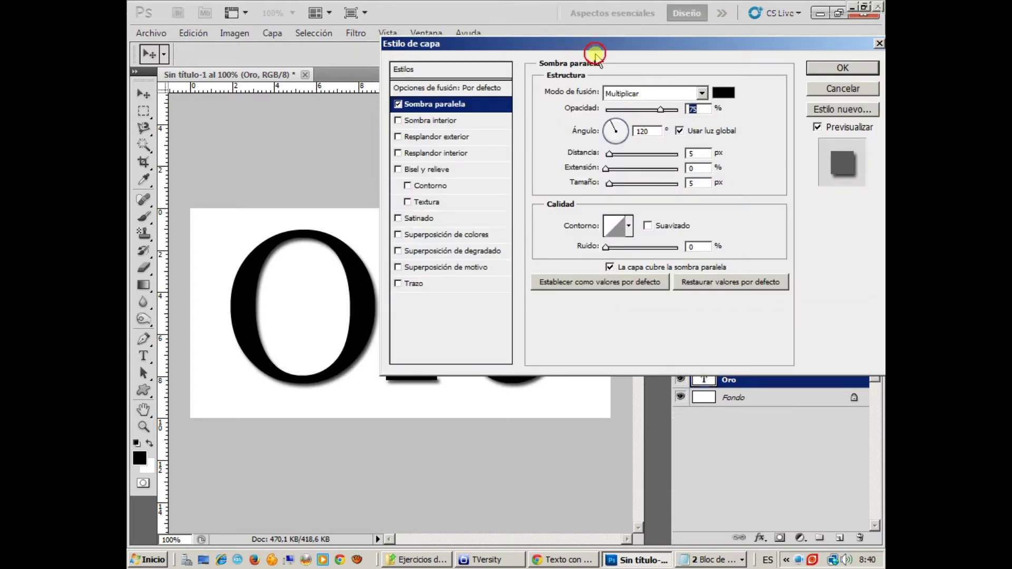
pyautogui.moveTo(615, 47); pyautogui.dragTo(589, 124)
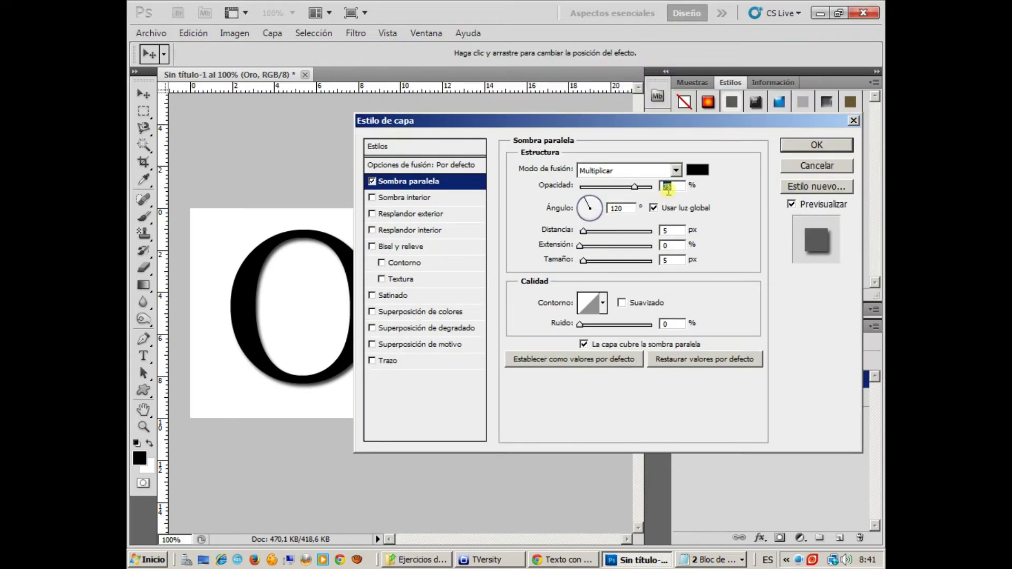
pyautogui.write('45')
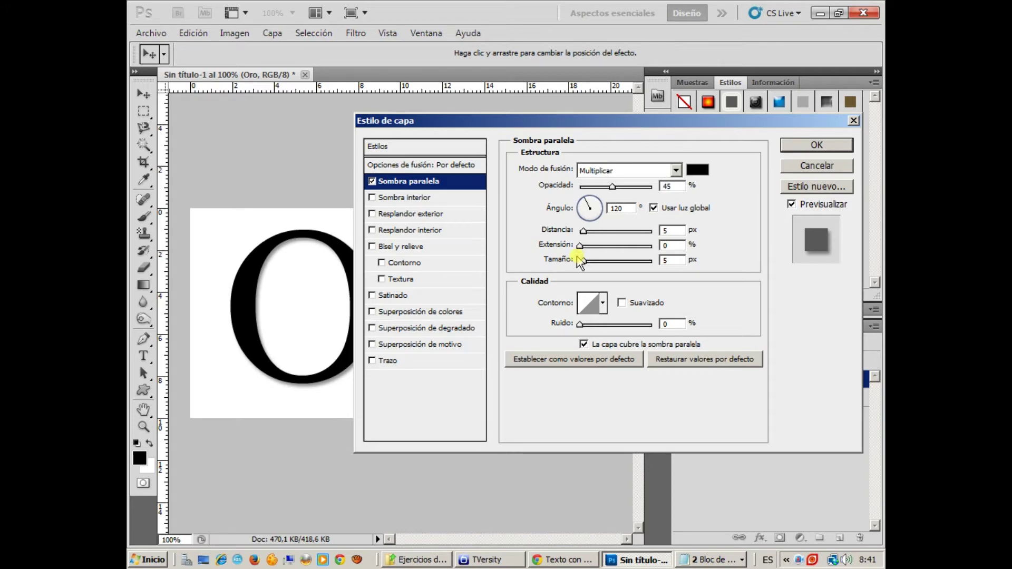
pyautogui.doubleClick(605, 209)
pyautogui.write('145')
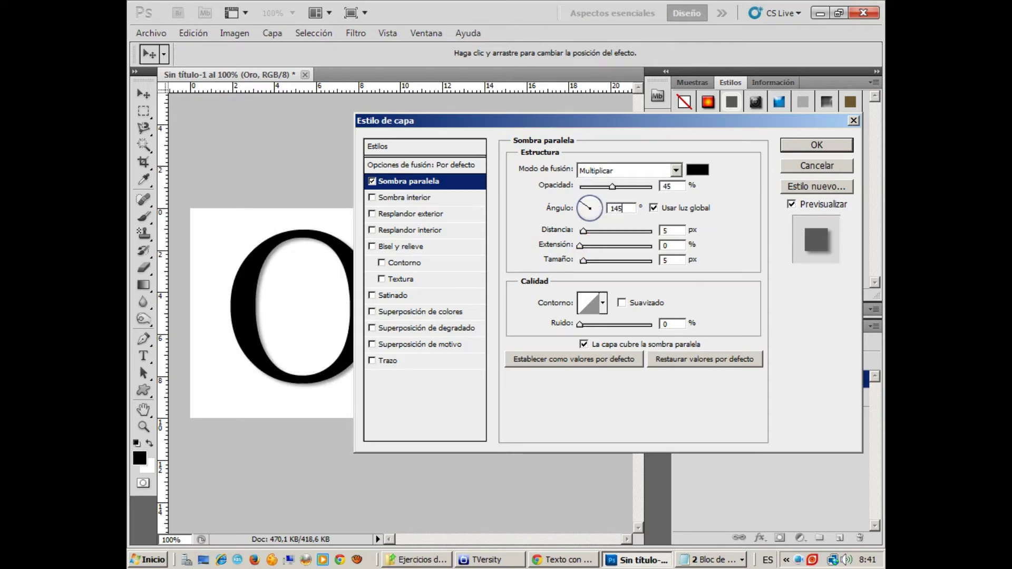
pyautogui.doubleClick(671, 230)
pyautogui.write('3')
pyautogui.press('Tab')
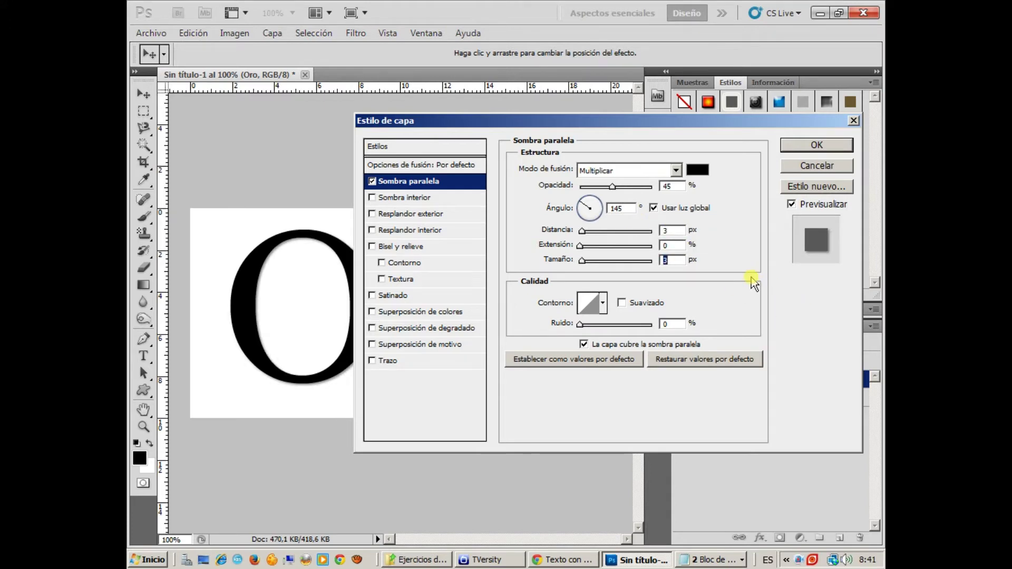
# Add Bisel y relieve with style Inglete interior, technique Cincel duro, 750% depth and 10 px size.
pyautogui.click(409, 247)
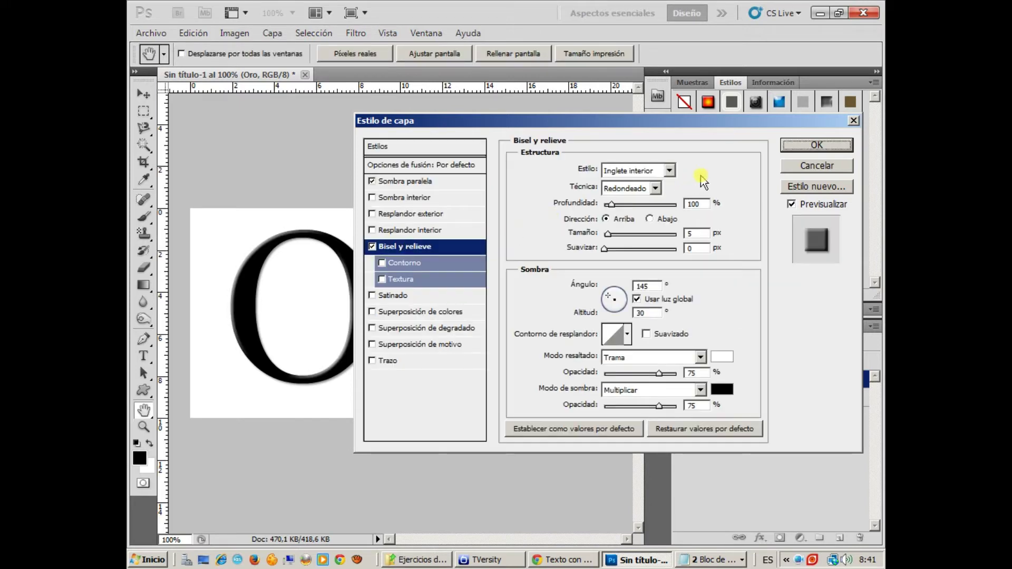
pyautogui.click(669, 170)
pyautogui.click(669, 170)
pyautogui.click(655, 189)
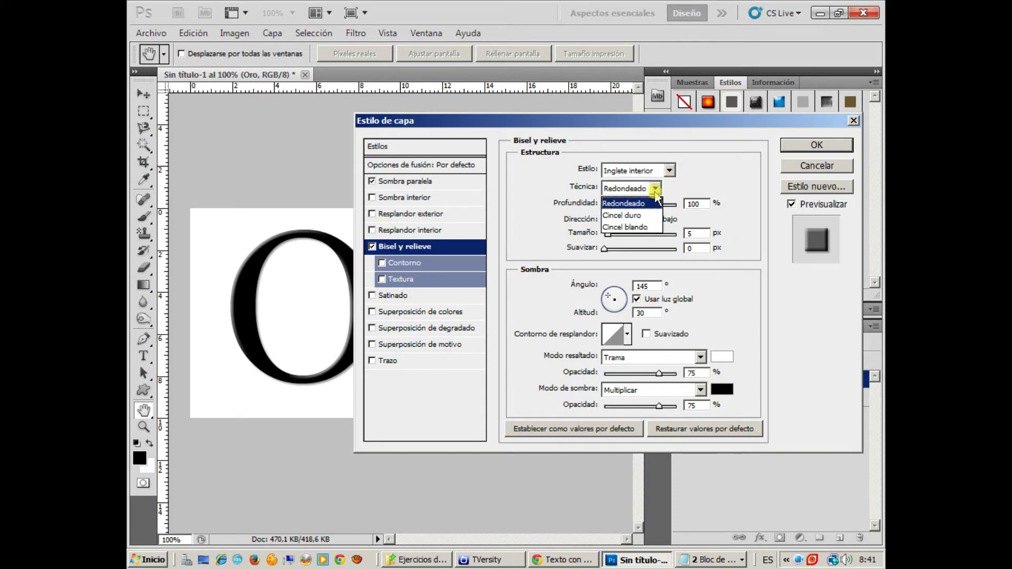
pyautogui.click(635, 211)
pyautogui.doubleClick(697, 203)
pyautogui.write('750')
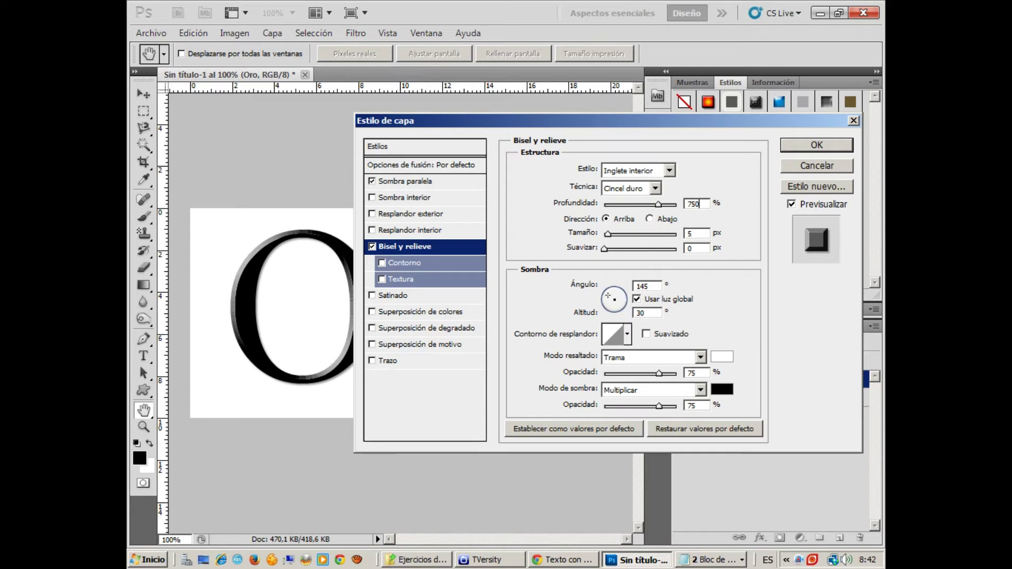
pyautogui.doubleClick(695, 233)
pyautogui.write('10')
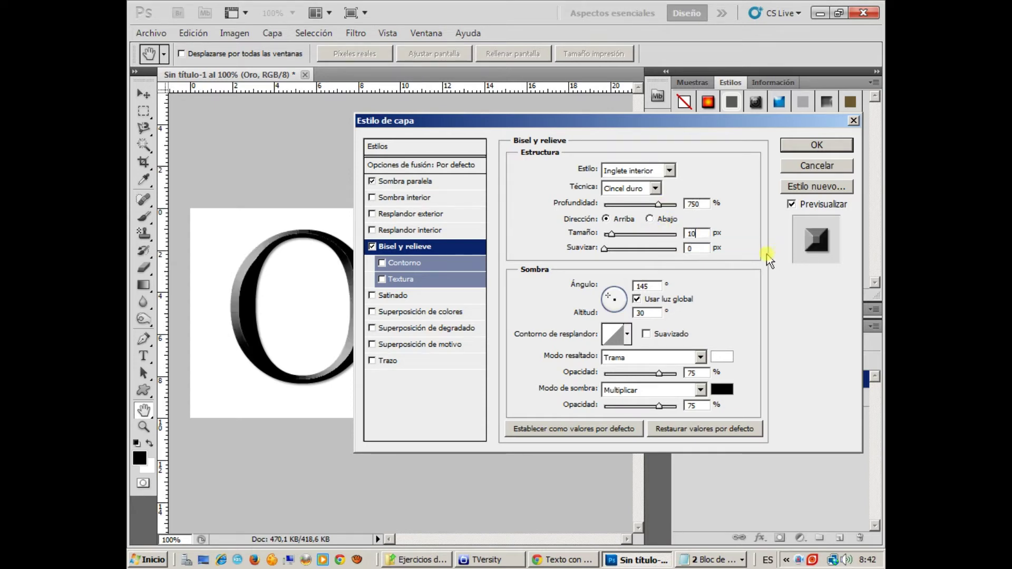
# Set the bevel's shading angle to 120° and altitude to 45°, with global light turned off.
pyautogui.doubleClick(655, 286)
pyautogui.write('120')
pyautogui.click(637, 299)
pyautogui.press('Tab')
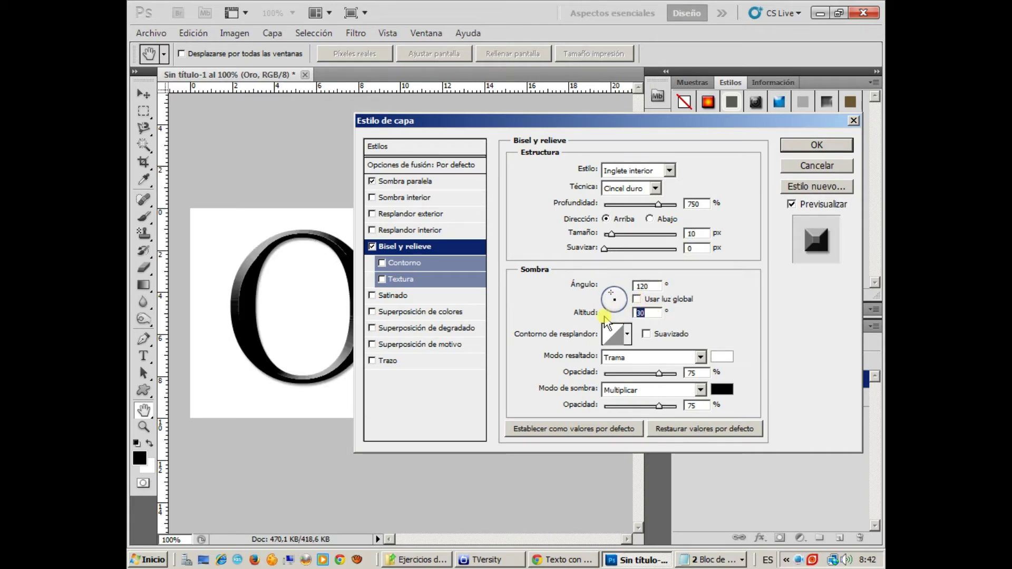
pyautogui.write('45')
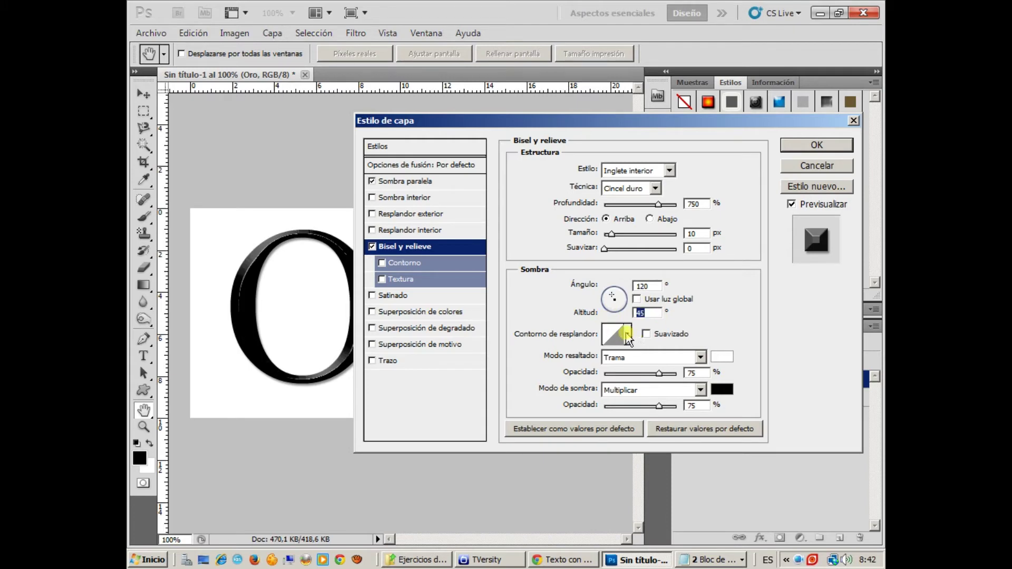
# Choose the double-peaked gloss contour for the bevel and set its highlight mode to Sobreexponer color.
pyautogui.click(627, 334)
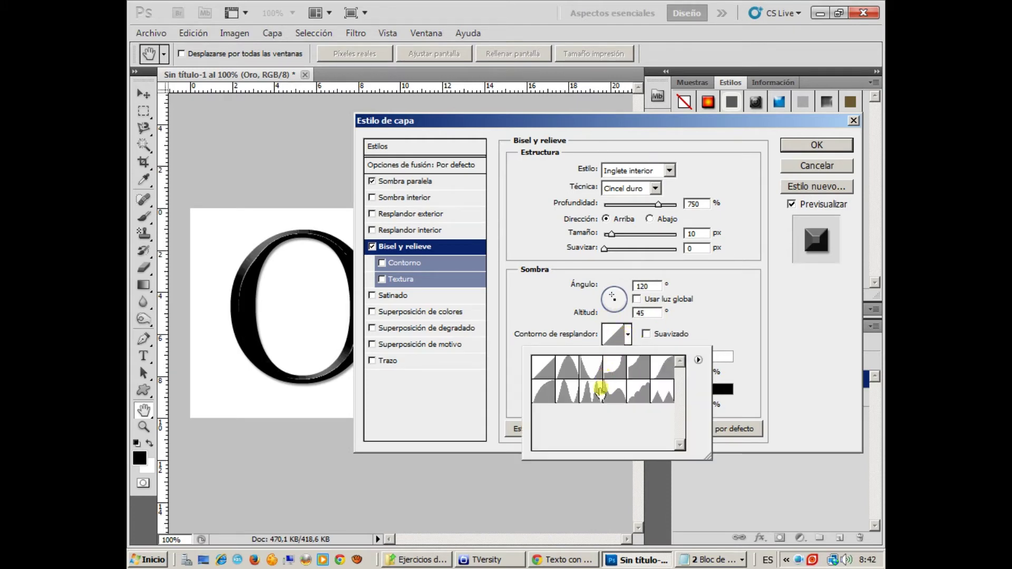
pyautogui.click(590, 391)
pyautogui.click(752, 337)
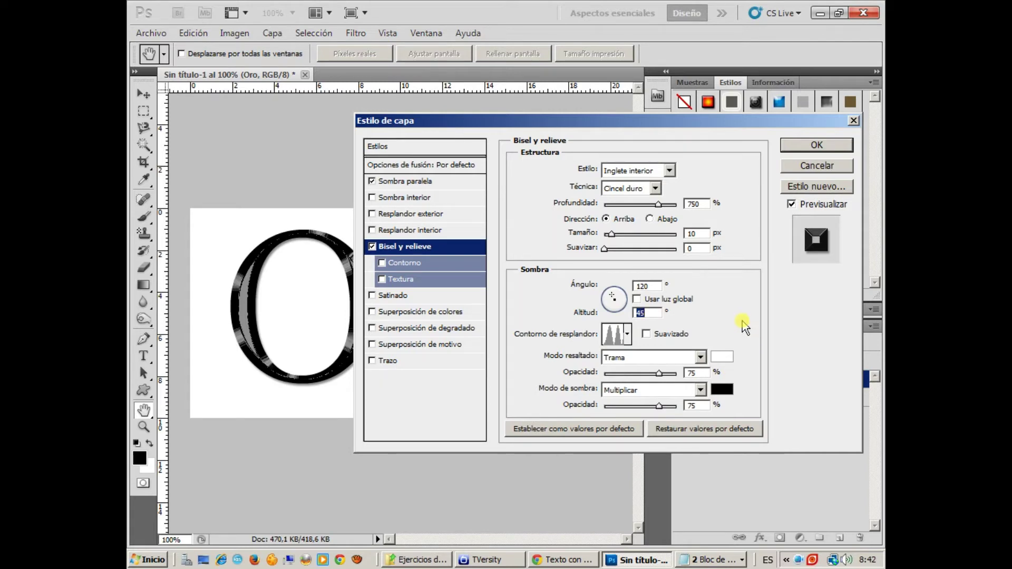
pyautogui.click(700, 357)
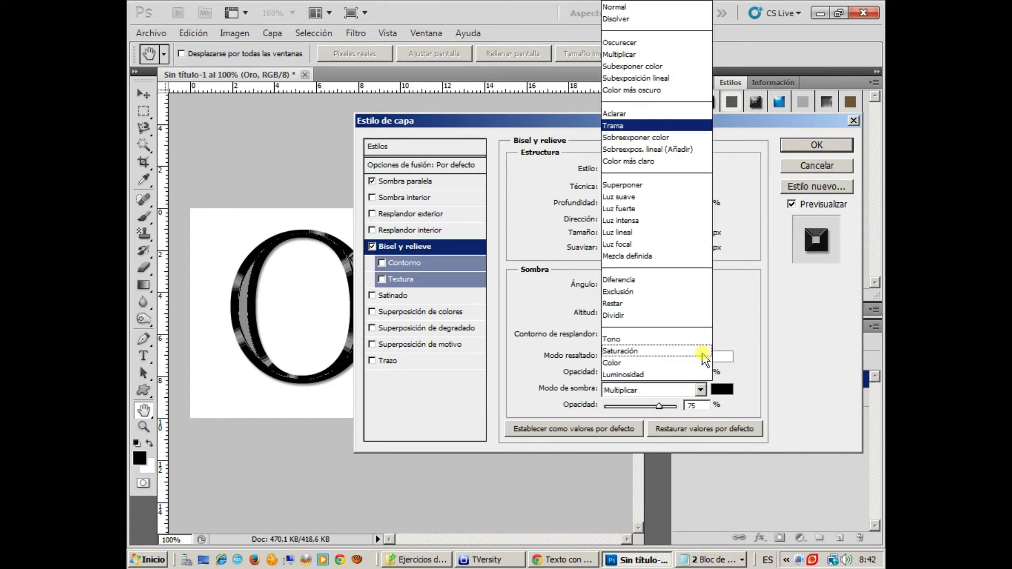
pyautogui.click(657, 138)
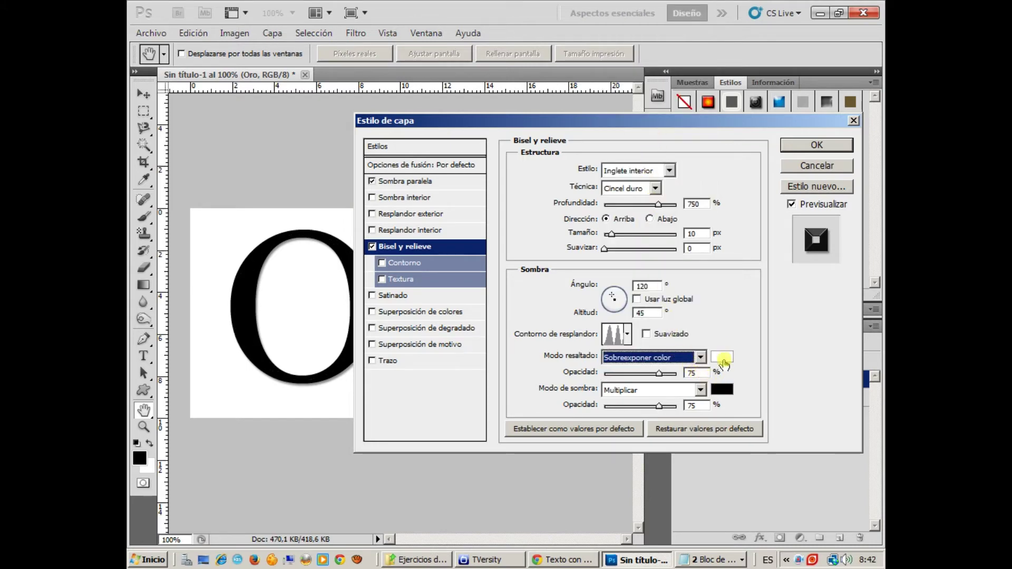
# Set the bevel's highlight color to F5F1C4 and its highlight opacity to 60%.
pyautogui.click(722, 357)
pyautogui.click(805, 464)
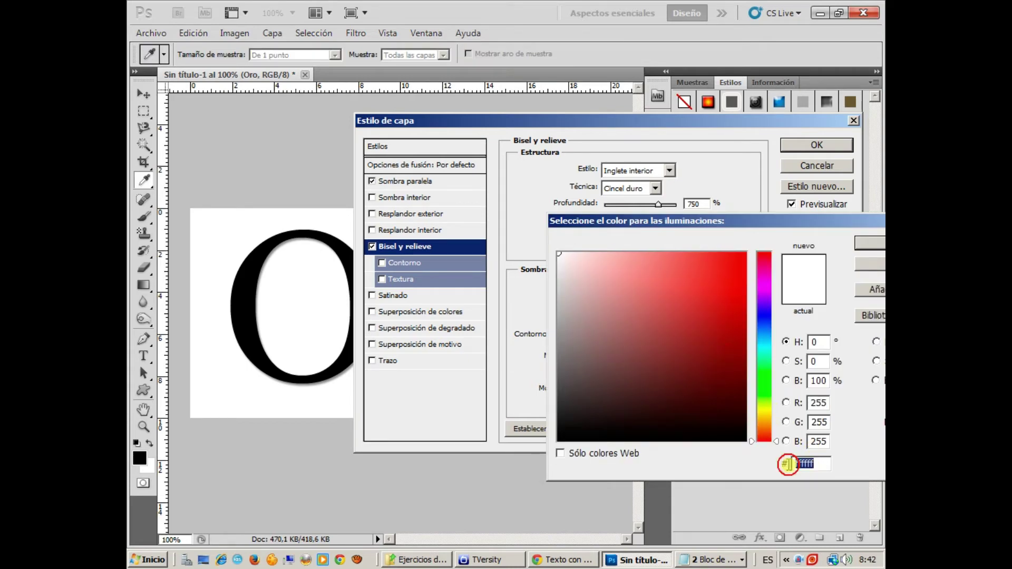
pyautogui.write('F5F1C4')
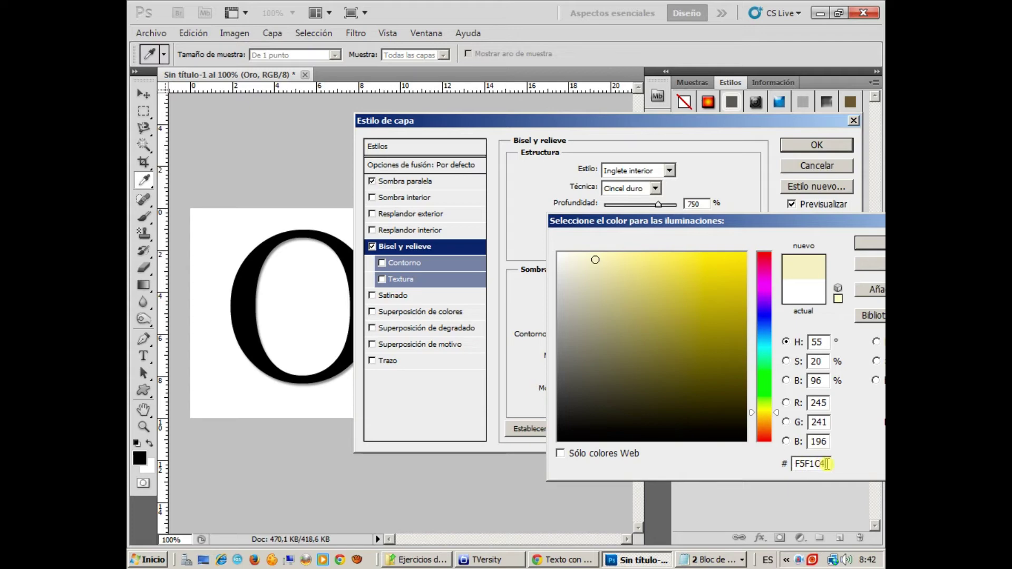
pyautogui.click(867, 246)
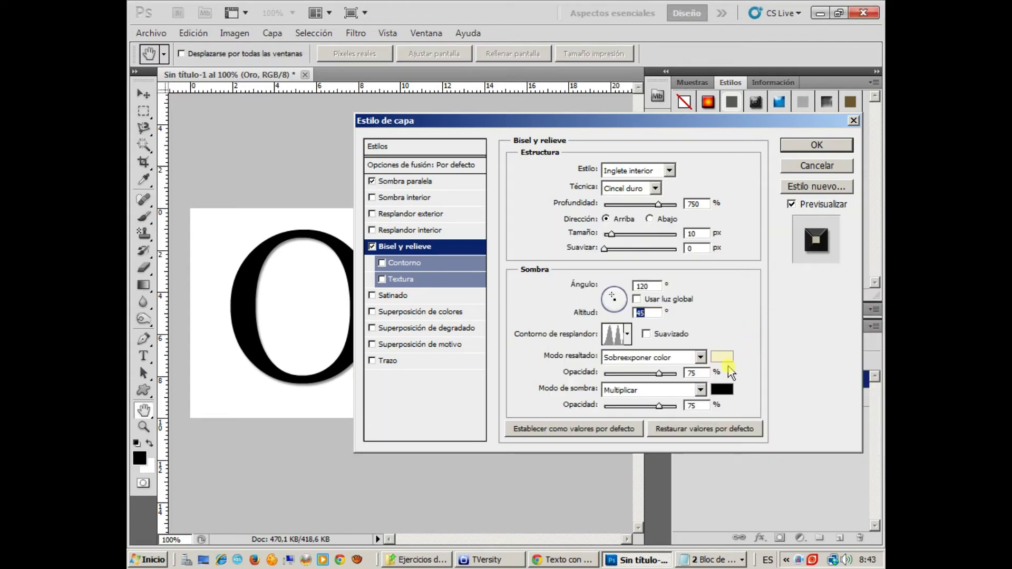
pyautogui.click(685, 373)
pyautogui.write('60')
# Set the bevel's shadow color to dark brown 4B2B01.
pyautogui.click(723, 391)
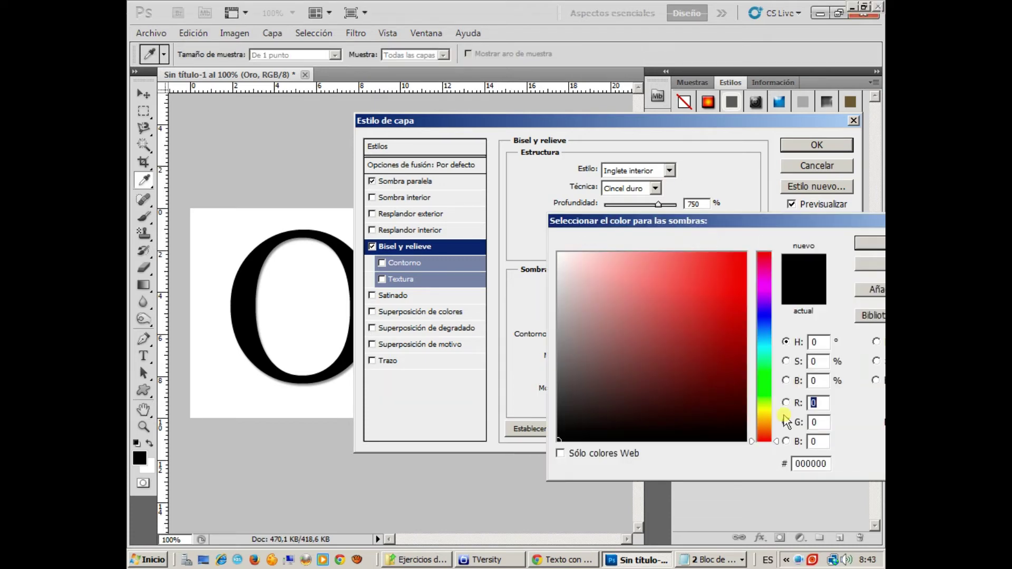
pyautogui.doubleClick(822, 464)
pyautogui.write('4B2B01')
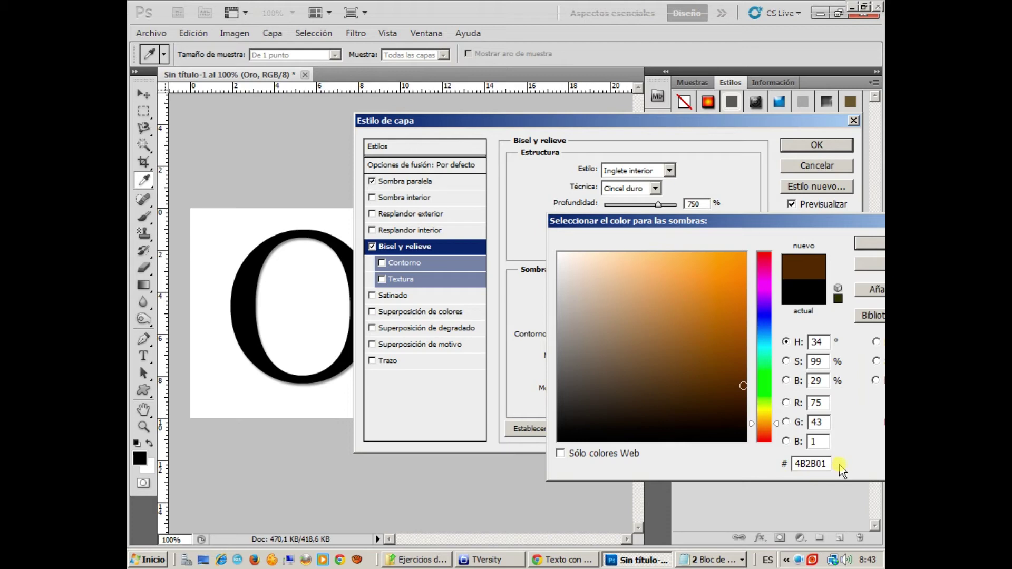
pyautogui.click(867, 244)
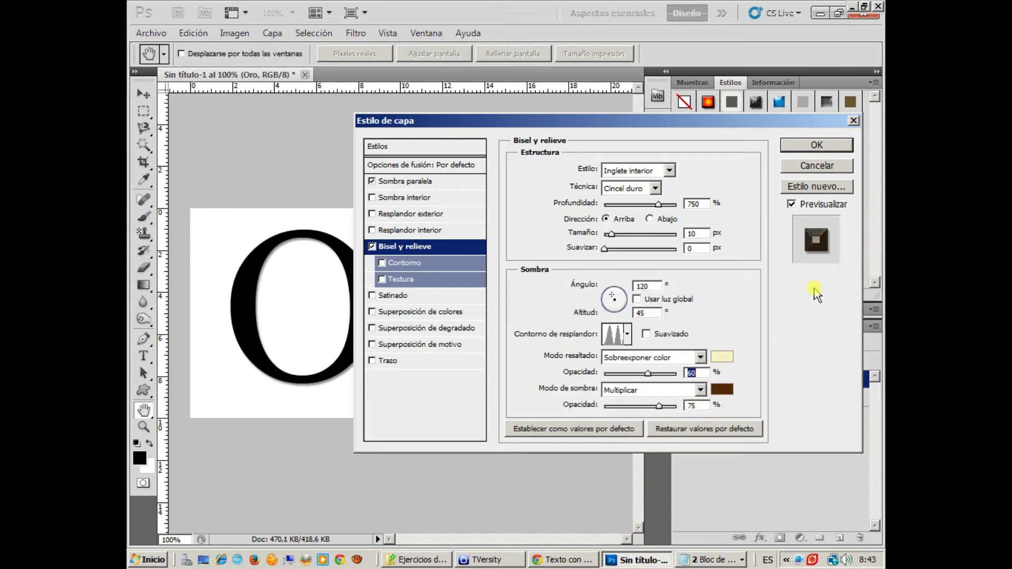
# Add Contorno to the bevel with the low double-peaked contour and a range of 25%.
pyautogui.click(425, 264)
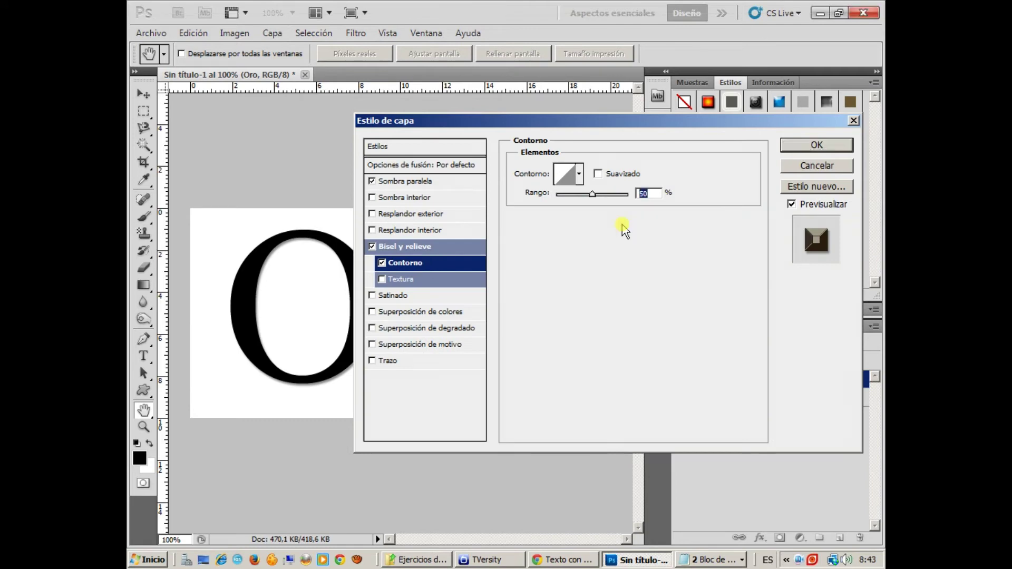
pyautogui.click(579, 175)
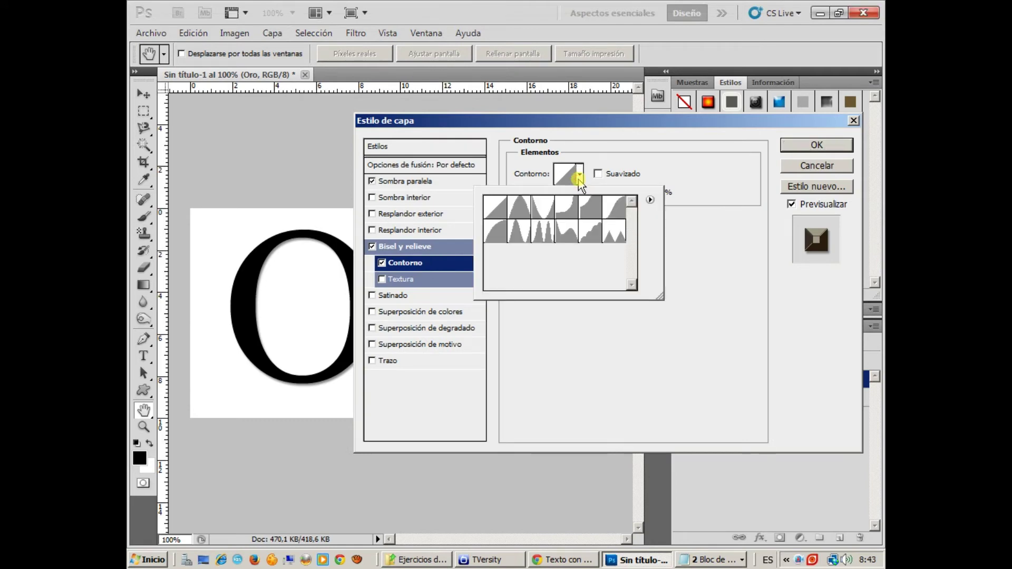
pyautogui.click(617, 232)
pyautogui.click(707, 255)
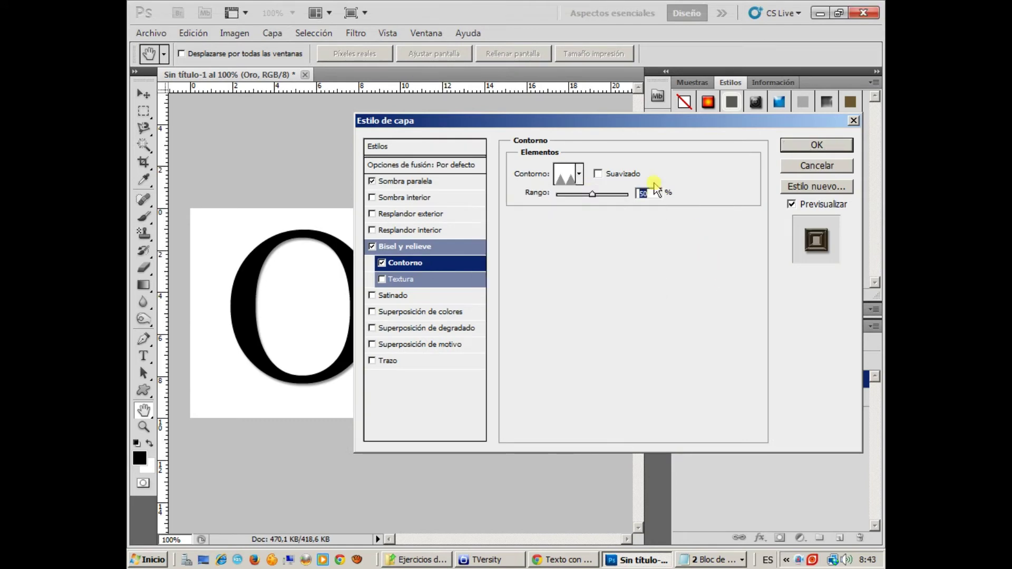
pyautogui.write('2')
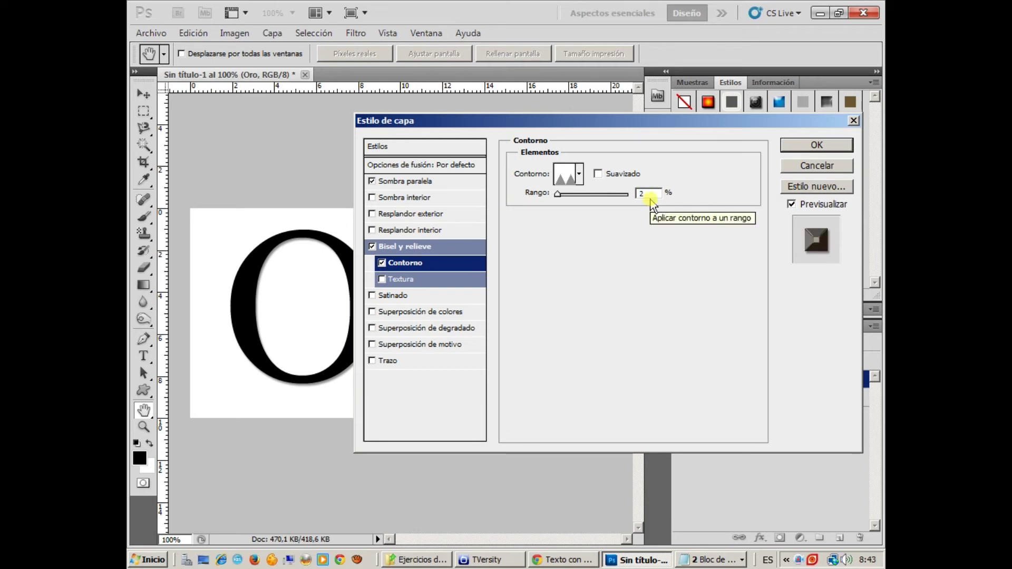
pyautogui.write('5')
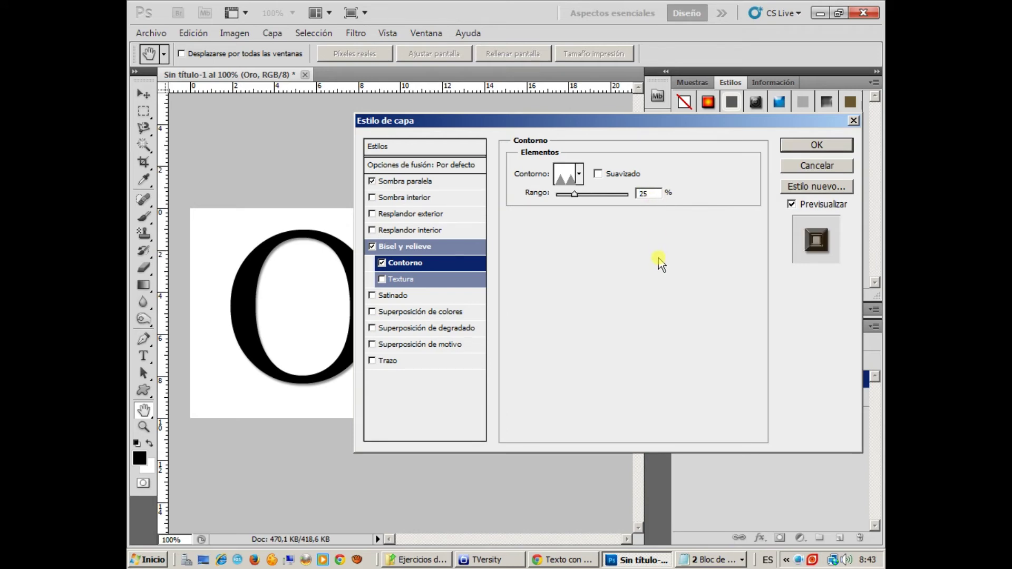
# Enable Textura for the bevel and request the Superficies artísticas pattern set.
pyautogui.click(426, 279)
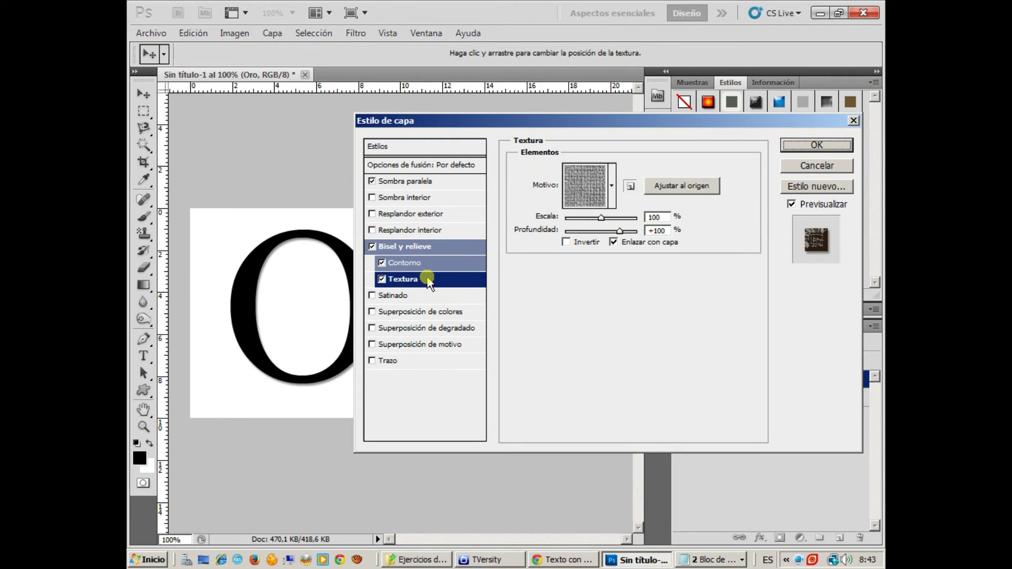
pyautogui.click(611, 186)
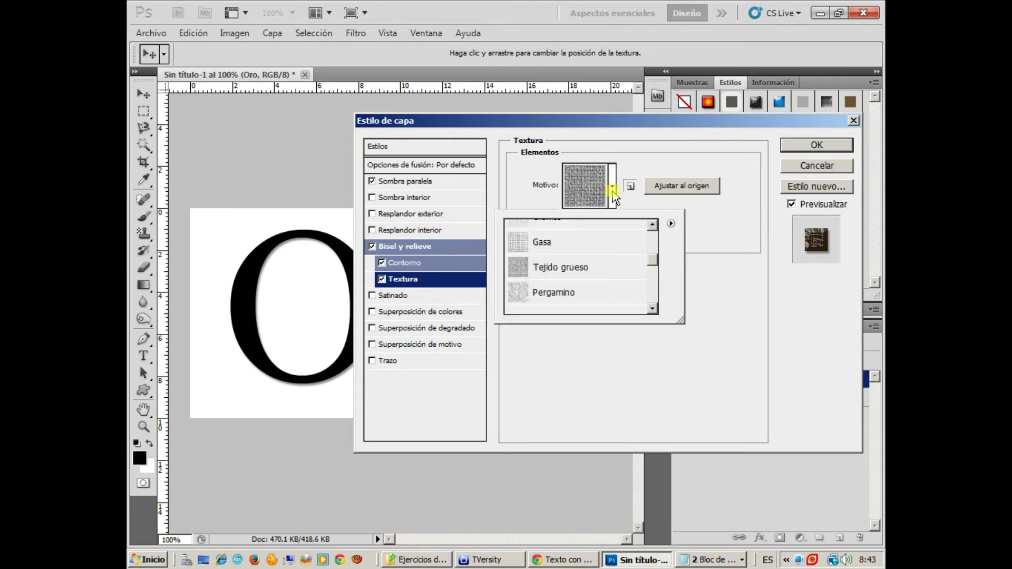
pyautogui.click(670, 224)
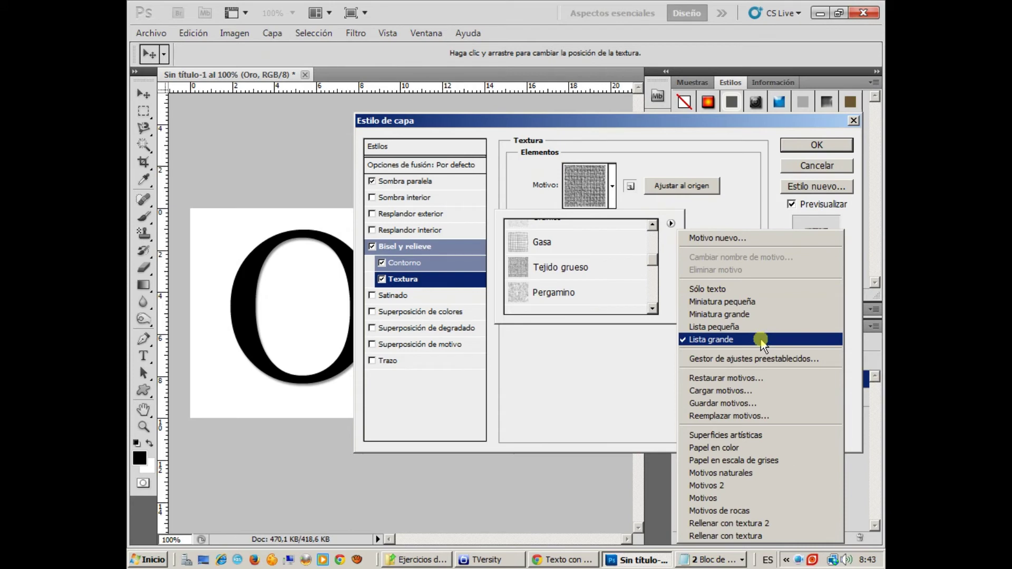
pyautogui.click(774, 438)
pyautogui.click(426, 218)
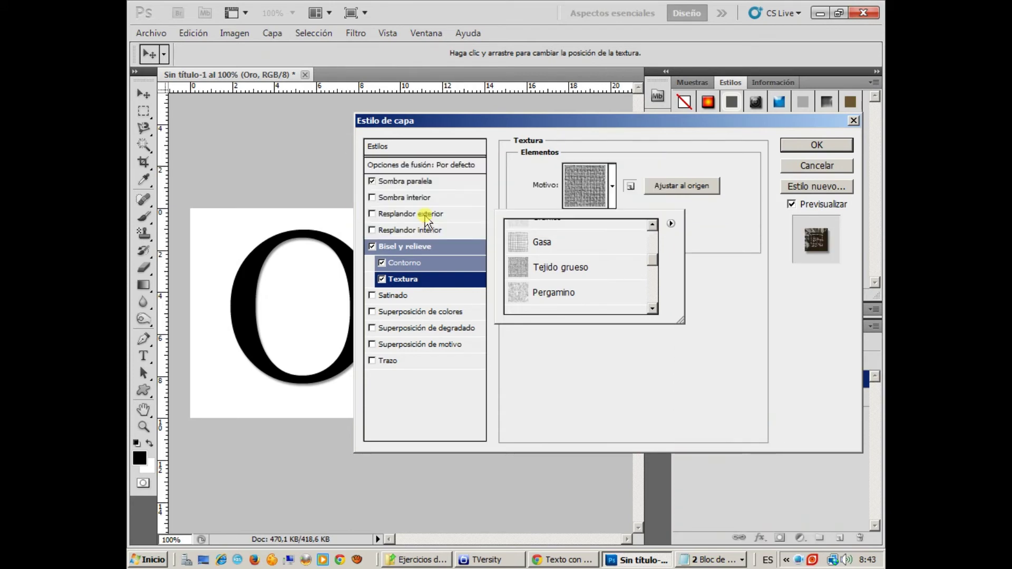
pyautogui.click(695, 222)
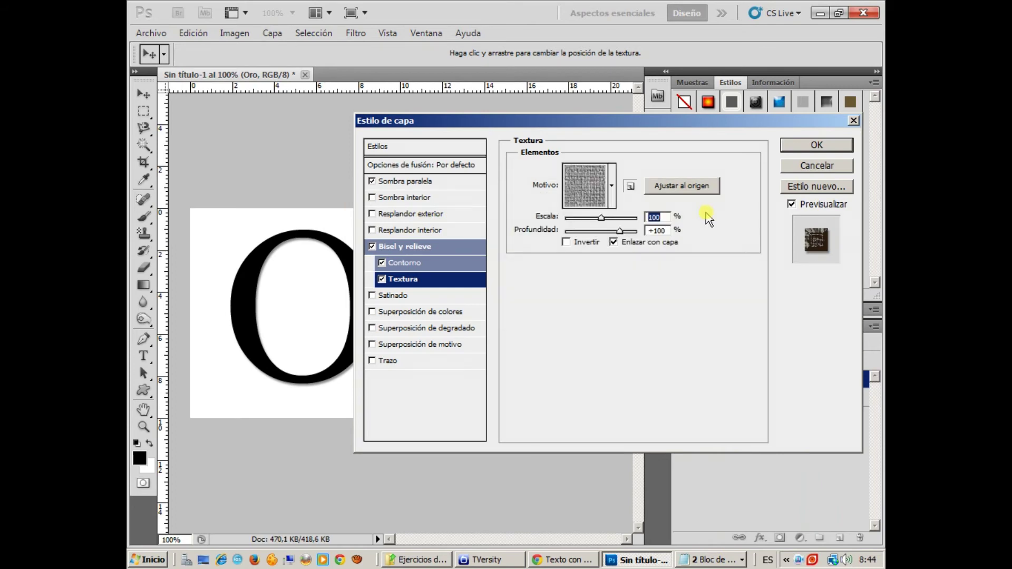
# Set the bevel texture's scale to 41% and its depth to 180%.
pyautogui.write('41')
pyautogui.moveTo(668, 231); pyautogui.dragTo(639, 241)
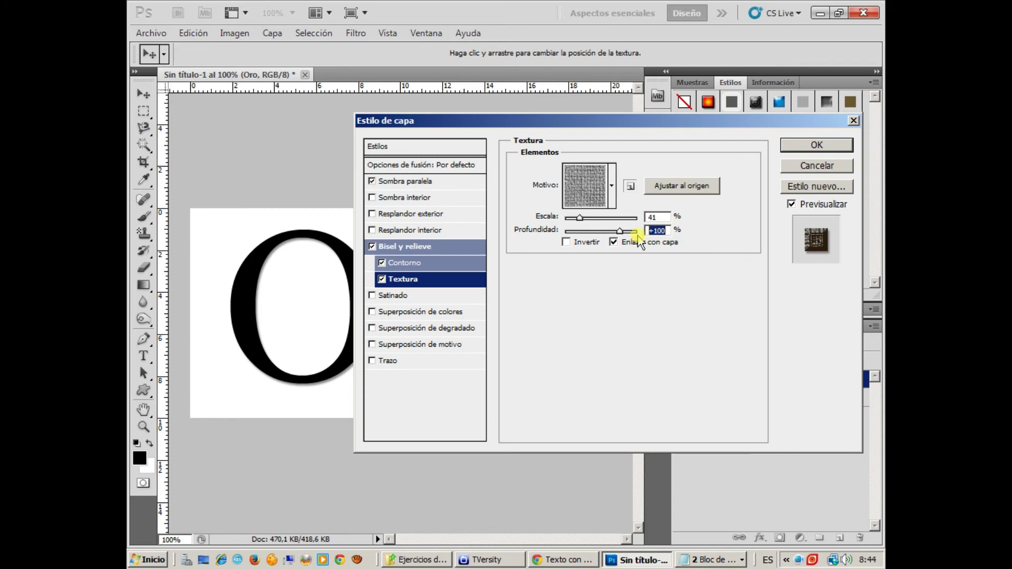
pyautogui.write('180')
# Choose the Pincel sobre lienzo pattern for the bevel texture and enable Invertir.
pyautogui.click(612, 186)
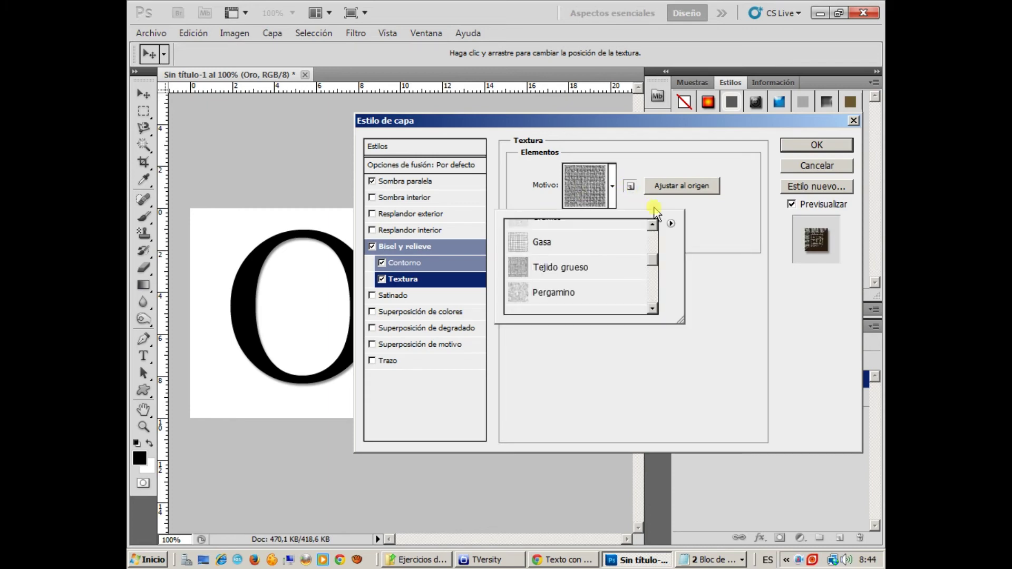
pyautogui.moveTo(654, 262); pyautogui.dragTo(655, 224)
pyautogui.click(653, 309)
pyautogui.click(653, 309)
pyautogui.click(652, 309)
pyautogui.click(652, 309)
pyautogui.click(653, 309)
pyautogui.click(652, 309)
pyautogui.click(653, 309)
pyautogui.click(653, 309)
pyautogui.click(652, 309)
pyautogui.click(653, 308)
pyautogui.click(652, 309)
pyautogui.click(653, 309)
pyautogui.click(653, 309)
pyautogui.click(653, 309)
pyautogui.click(653, 309)
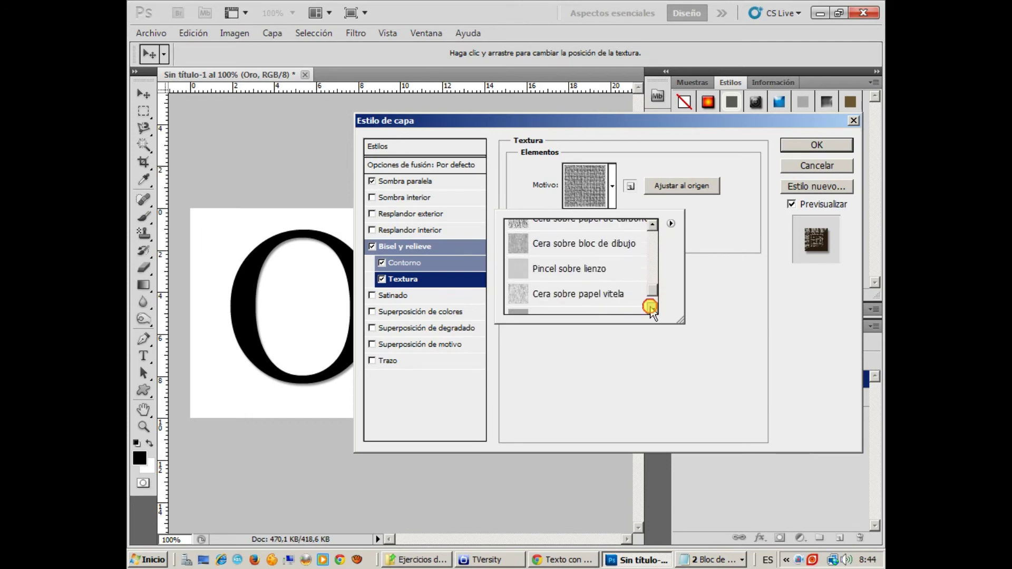
pyautogui.click(627, 269)
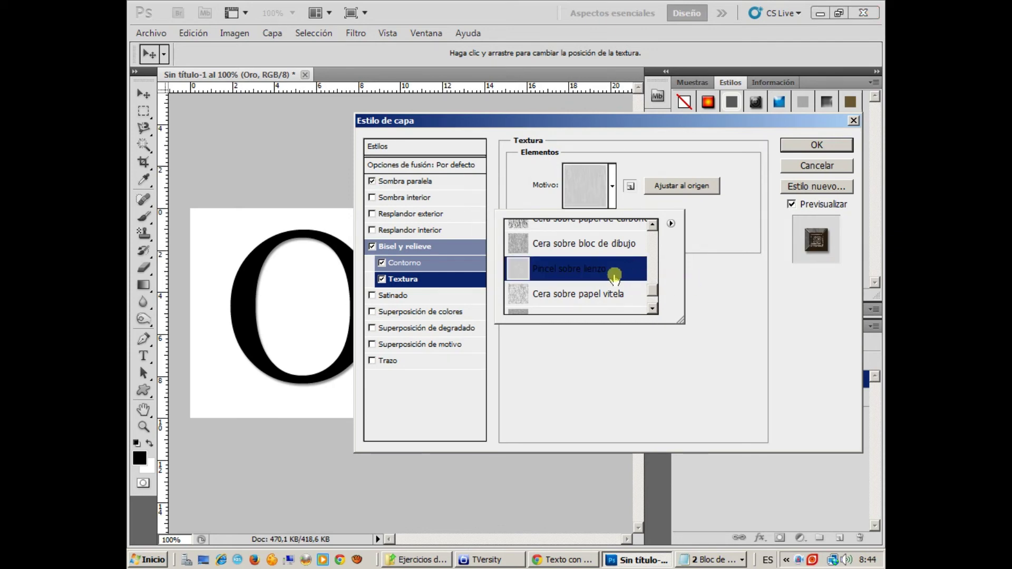
pyautogui.click(714, 285)
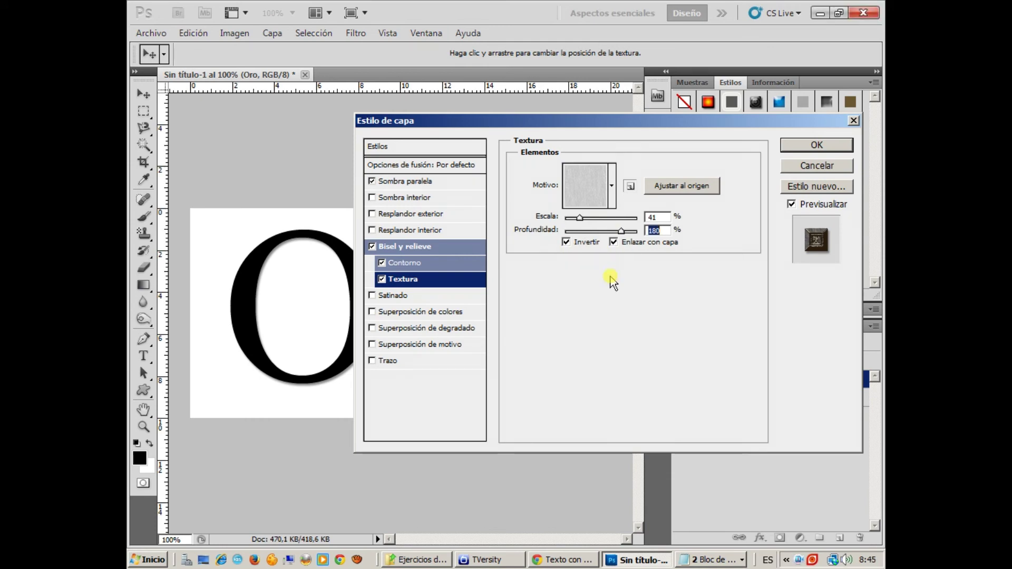
# Add Superposición de colores with gold color R 204, G 153, B 0 at 50% opacity.
pyautogui.click(434, 314)
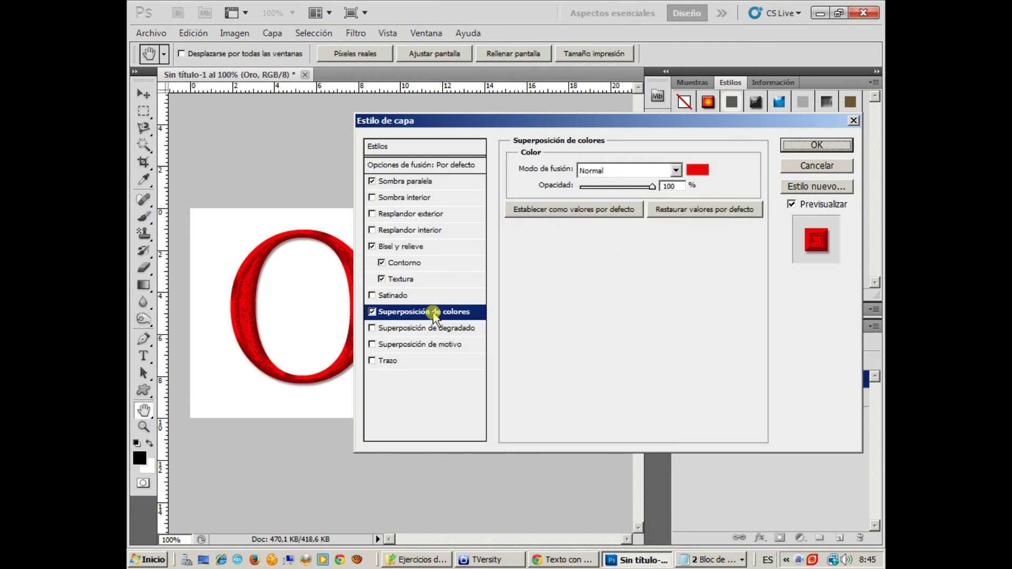
pyautogui.click(697, 170)
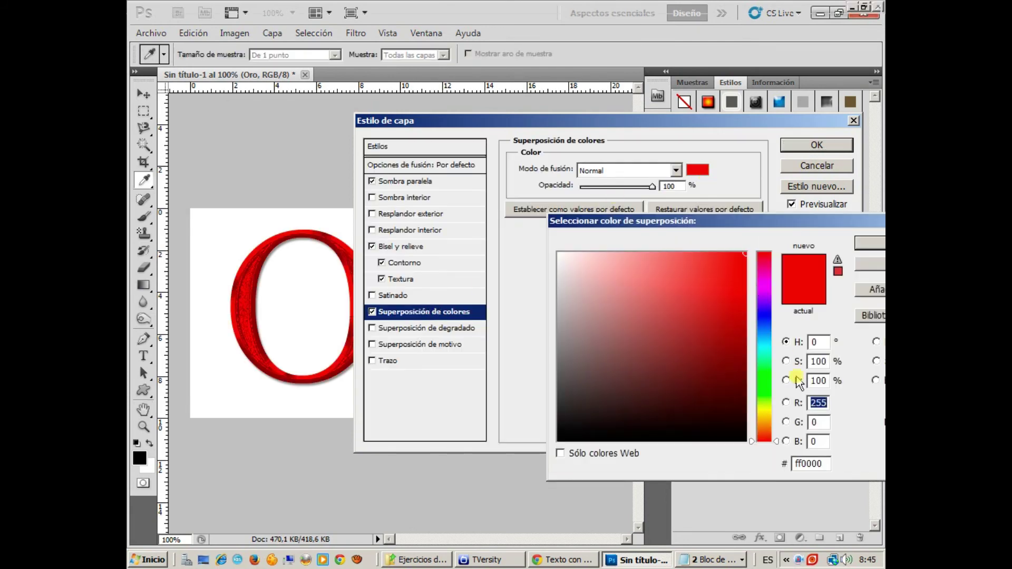
pyautogui.write('204')
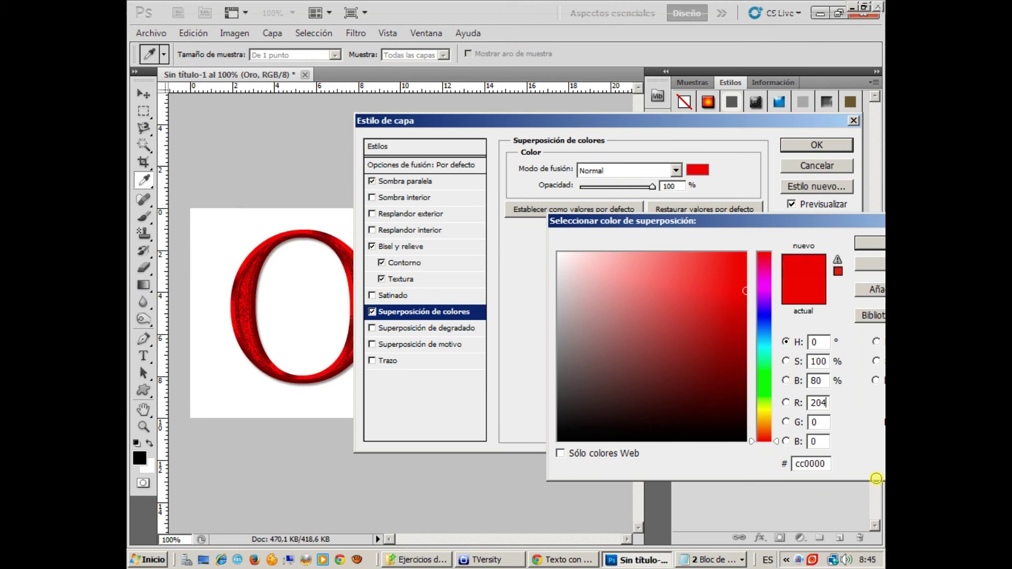
pyautogui.press('Tab')
pyautogui.write('153')
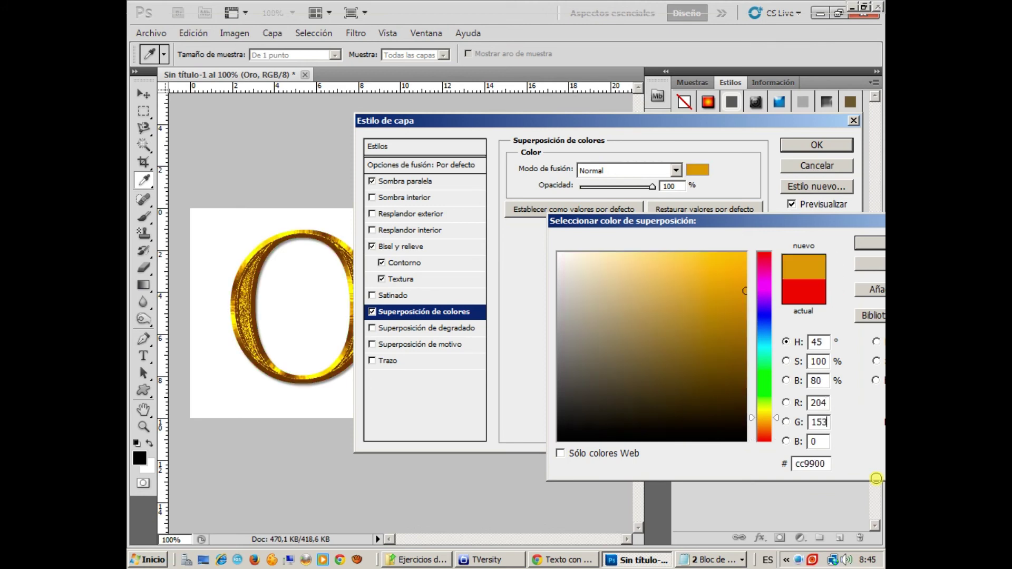
pyautogui.click(869, 243)
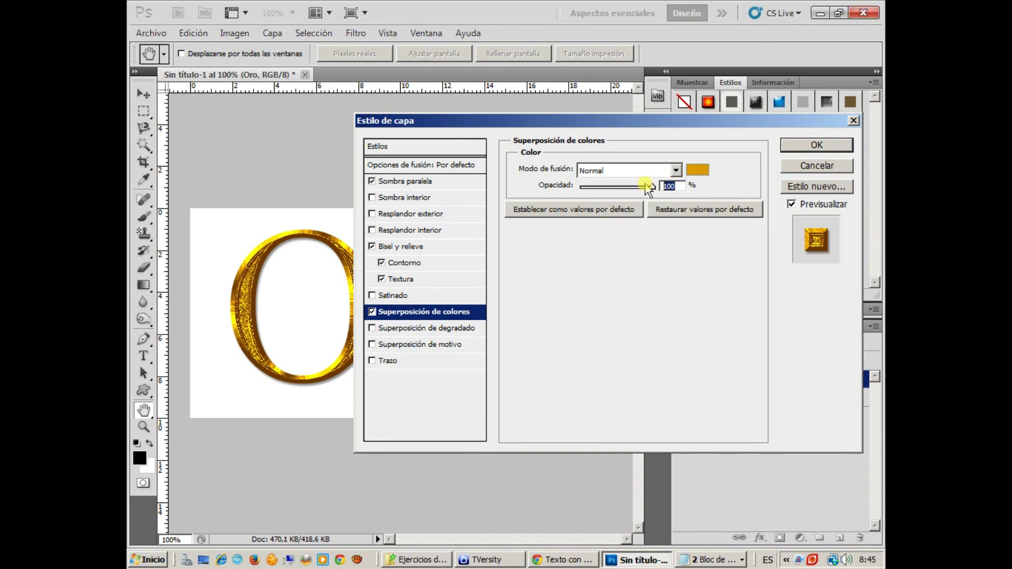
pyautogui.write('50')
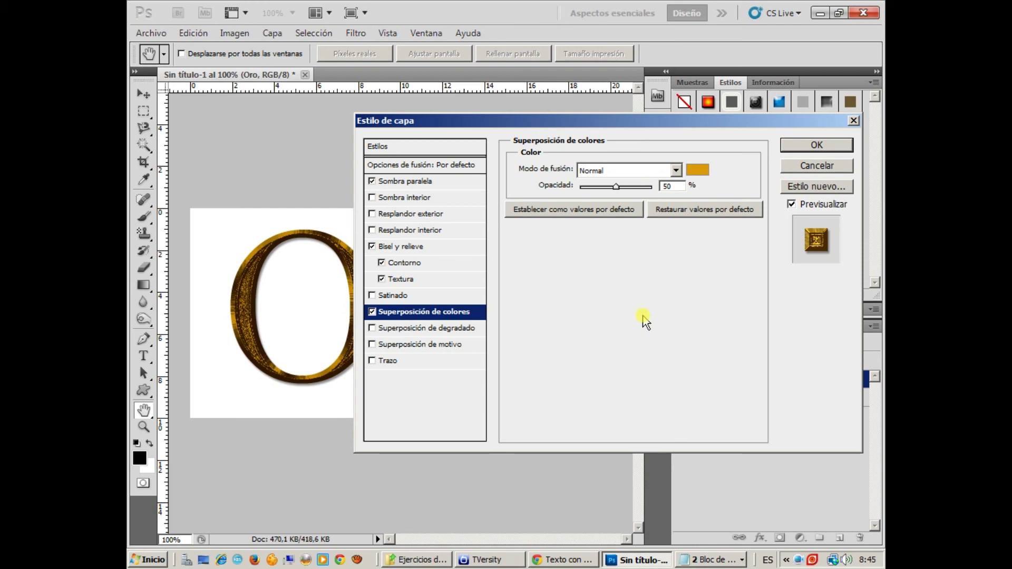
pyautogui.press('Tab')
# Add Superposición de motivo with the Pergamino pattern at 150% scale.
pyautogui.click(444, 346)
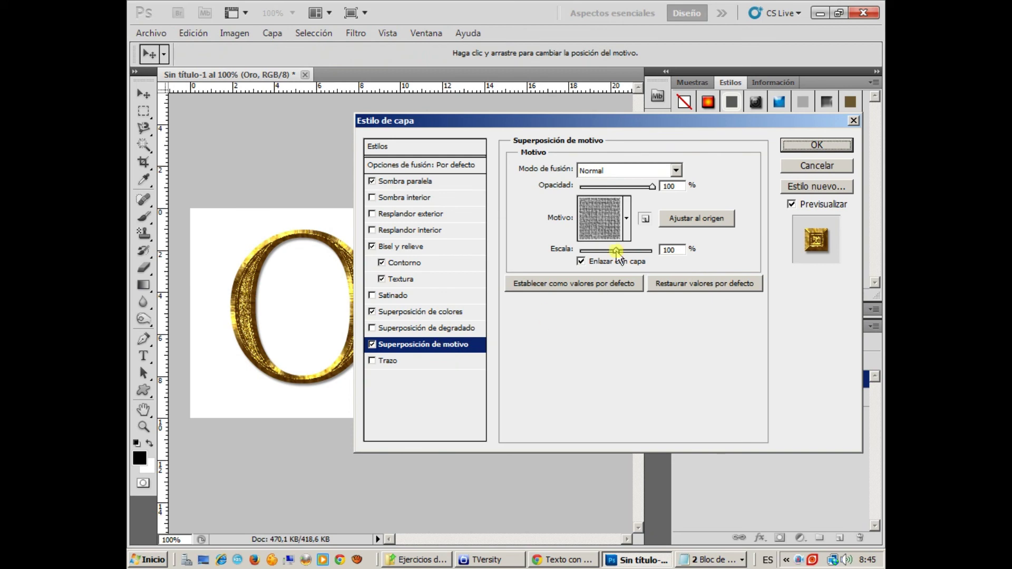
pyautogui.click(627, 218)
pyautogui.scroll(-2, 675, 333)
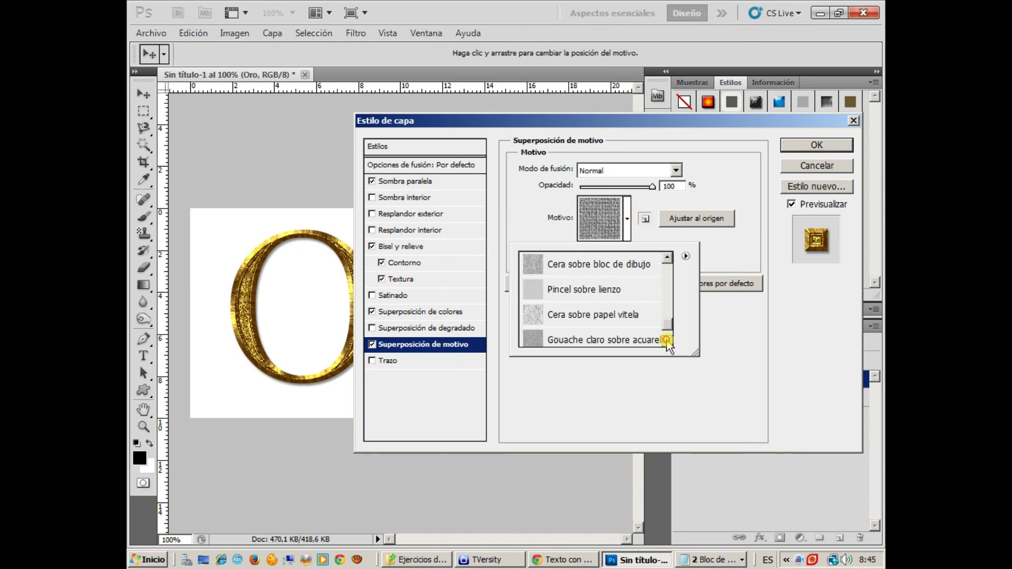
pyautogui.moveTo(672, 327); pyautogui.dragTo(669, 255)
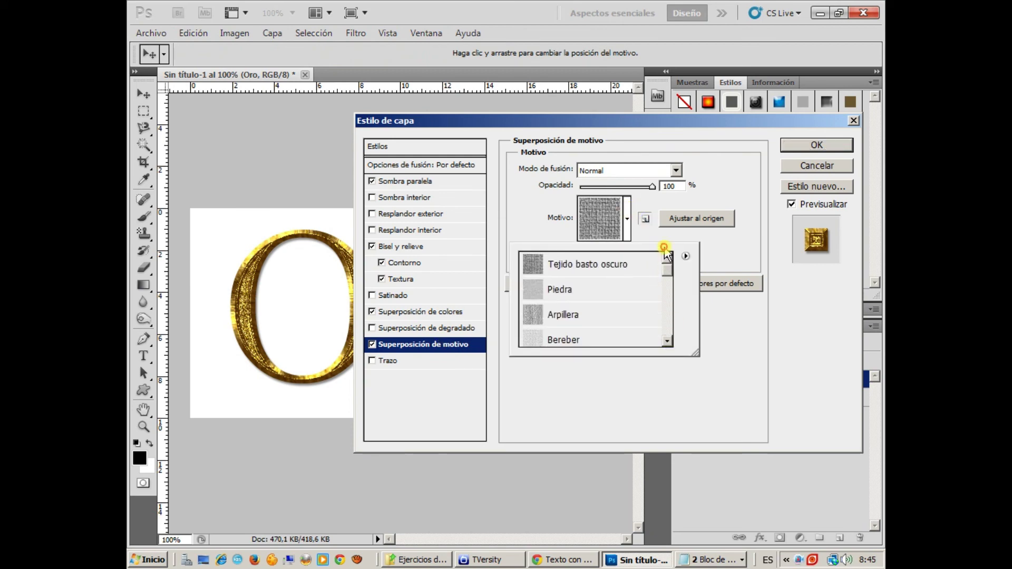
pyautogui.moveTo(667, 344); pyautogui.dragTo(668, 343)
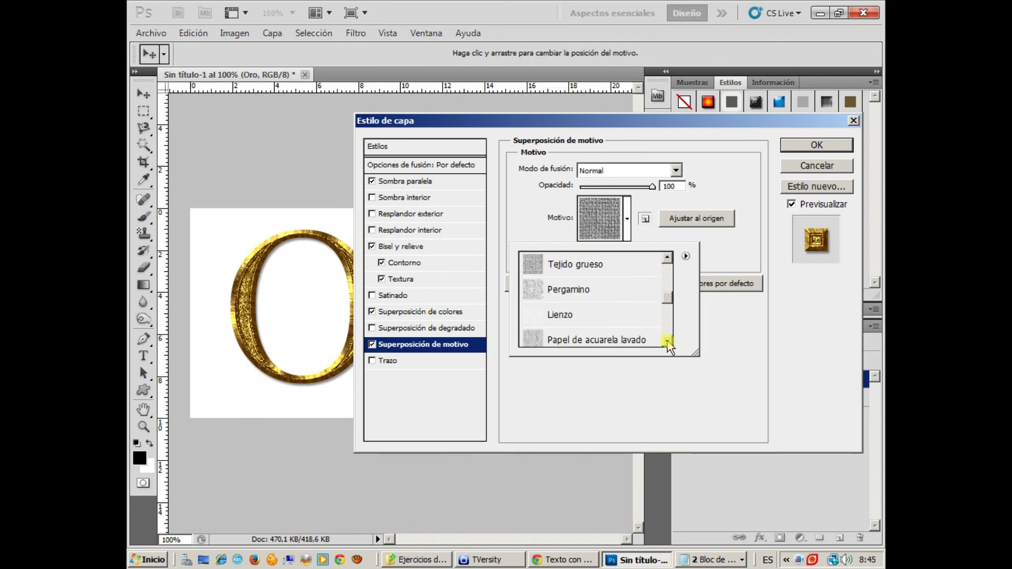
pyautogui.click(564, 292)
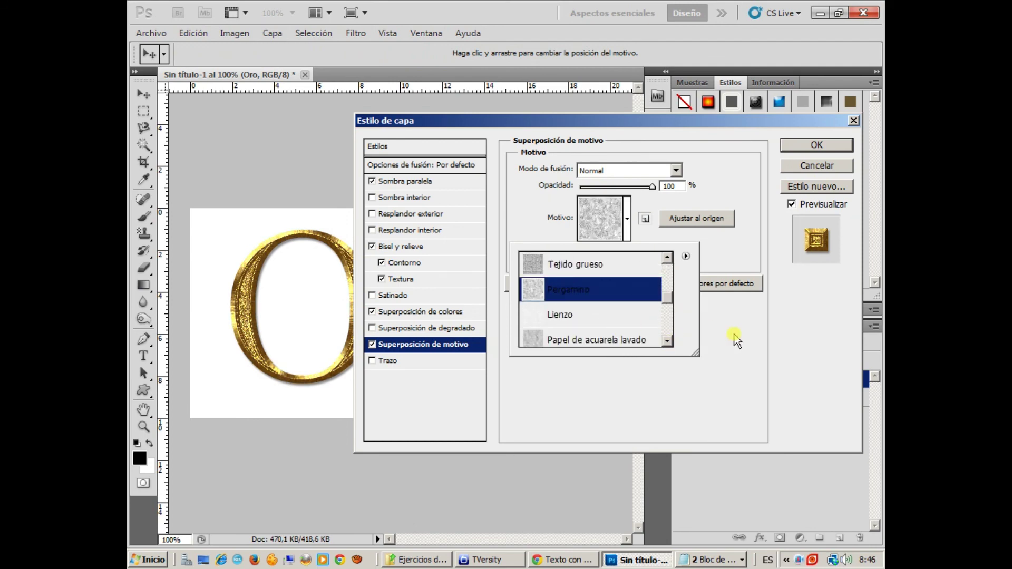
pyautogui.click(747, 341)
pyautogui.click(680, 249)
pyautogui.write('150')
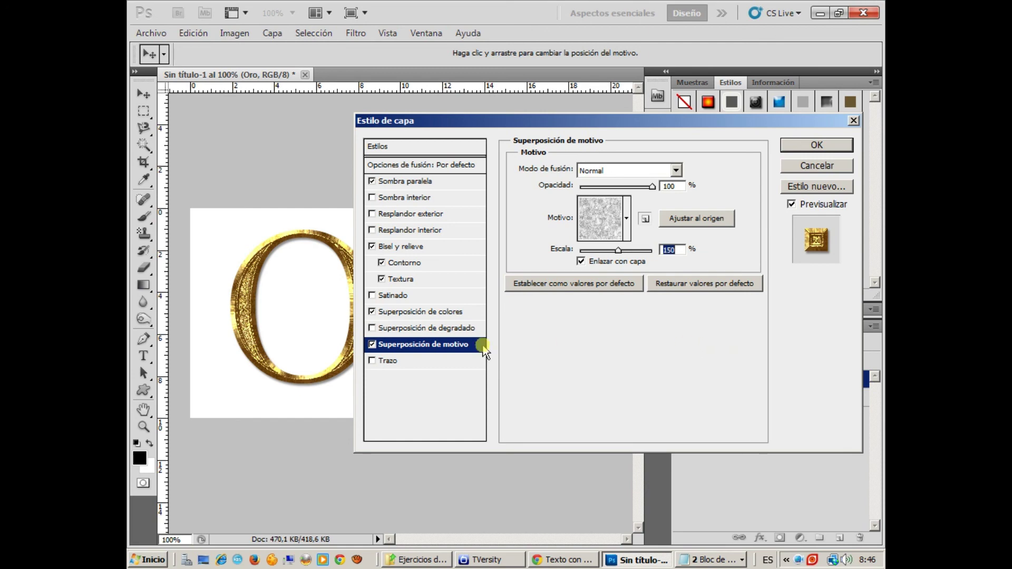
# Enable the Trazo style for the Oro layer.
pyautogui.click(393, 361)
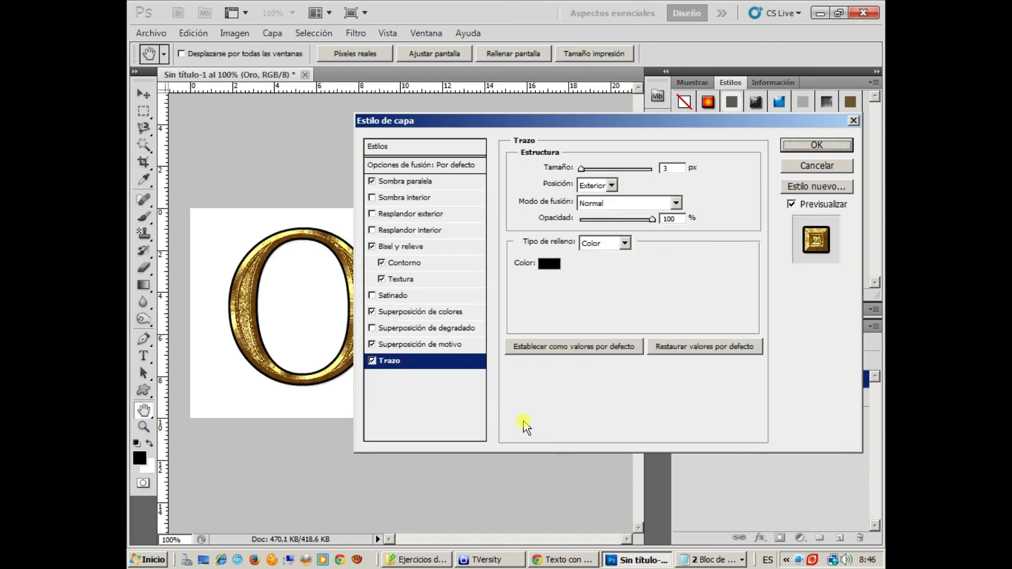